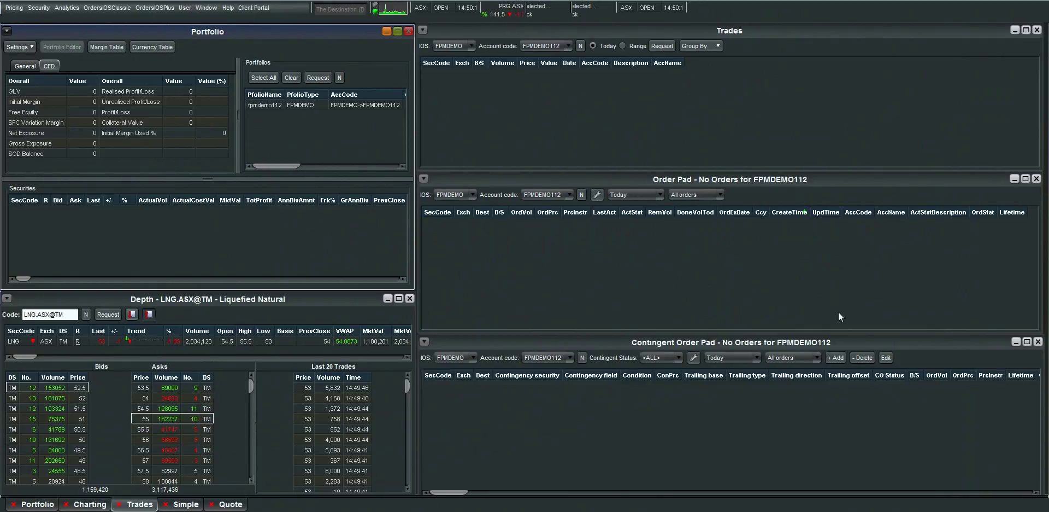
Step: Open the Portfolio window and load the demo trading account found through Filter Criteria
click(67, 7)
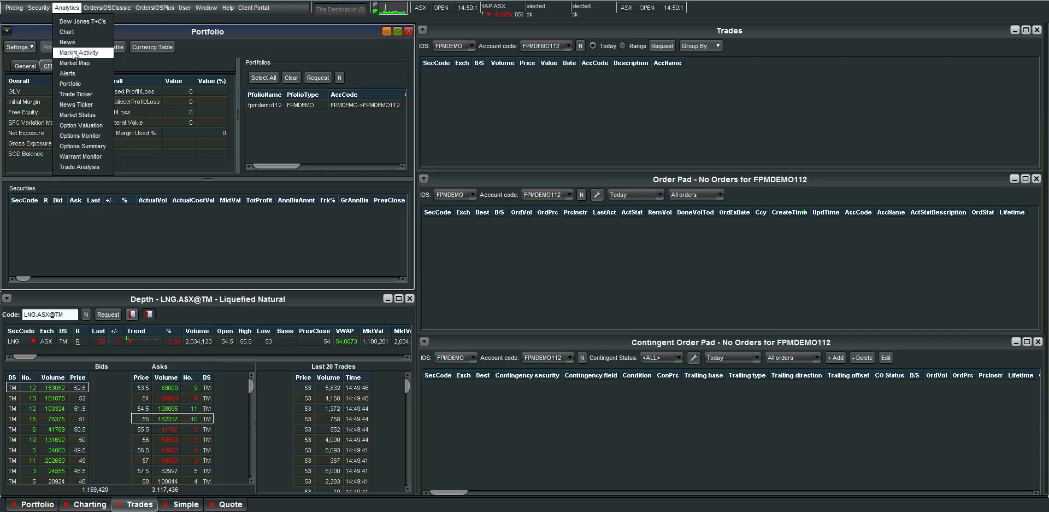
click(88, 82)
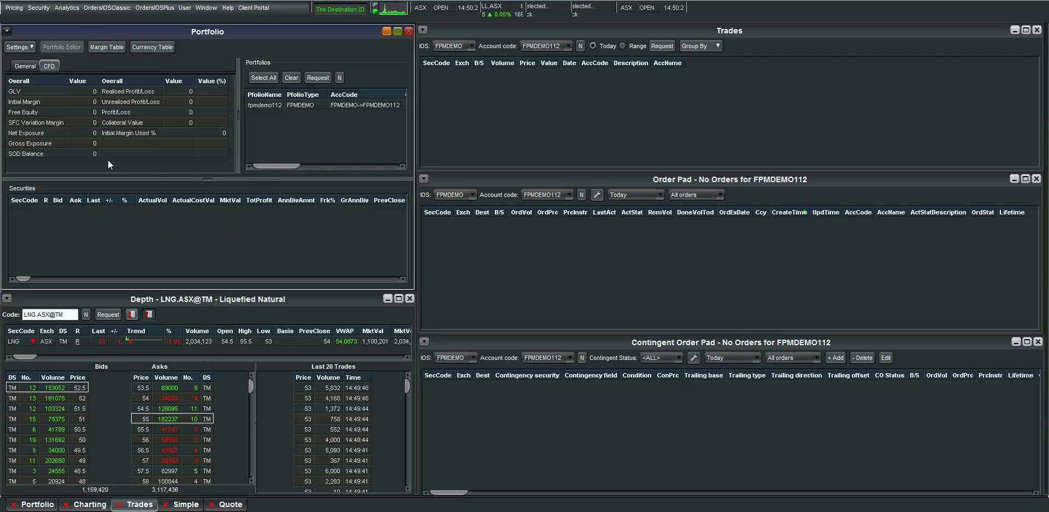
click(340, 78)
click(501, 232)
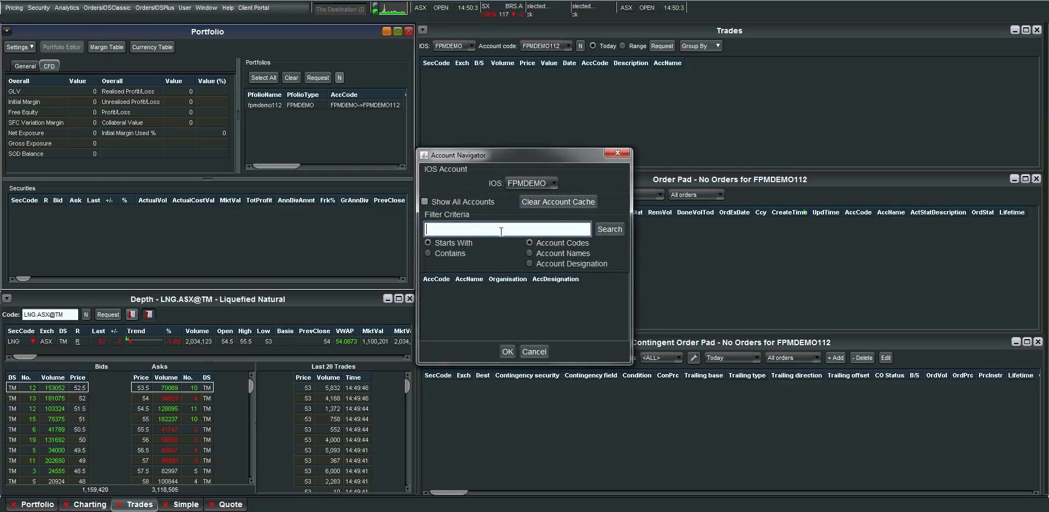
text(fpmdemo112)
key(Return)
click(513, 289)
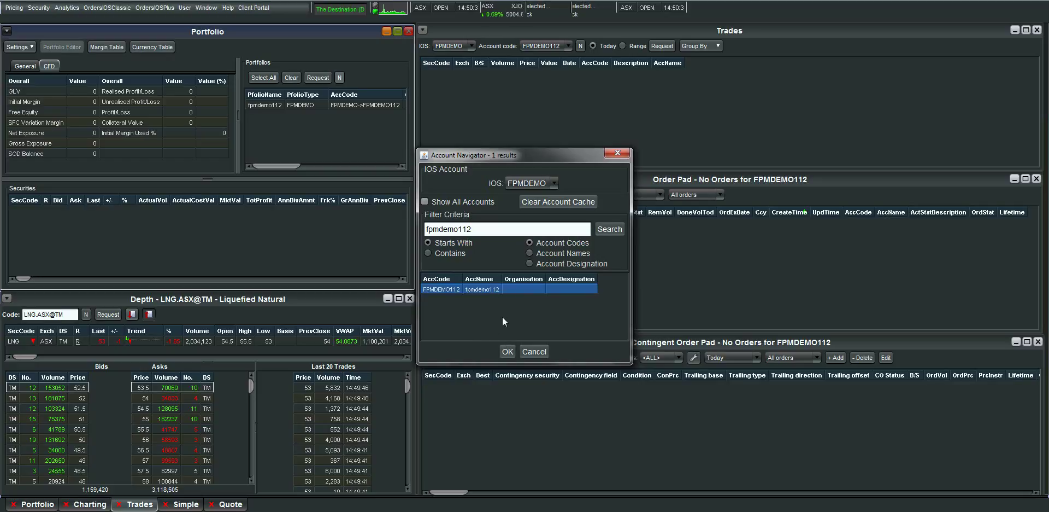
click(507, 351)
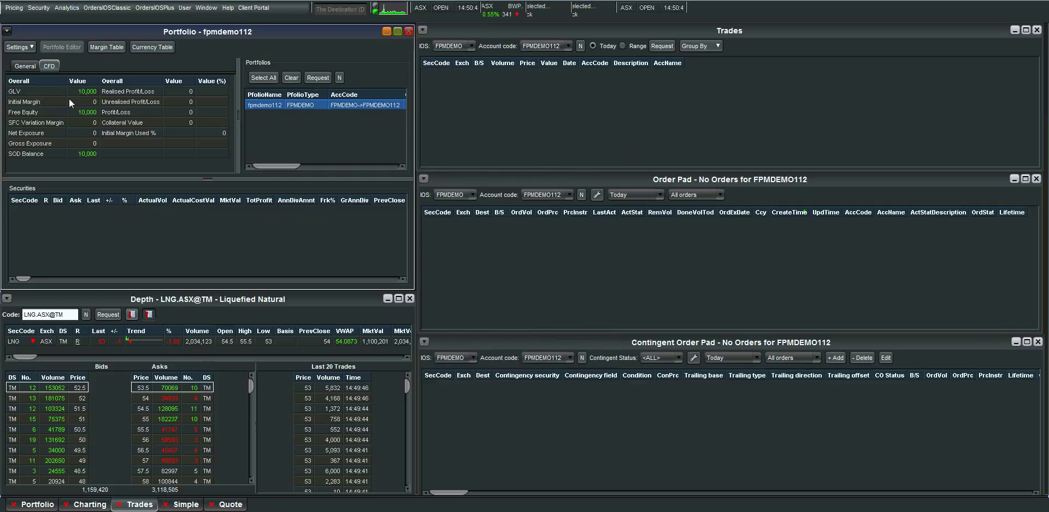
click(44, 66)
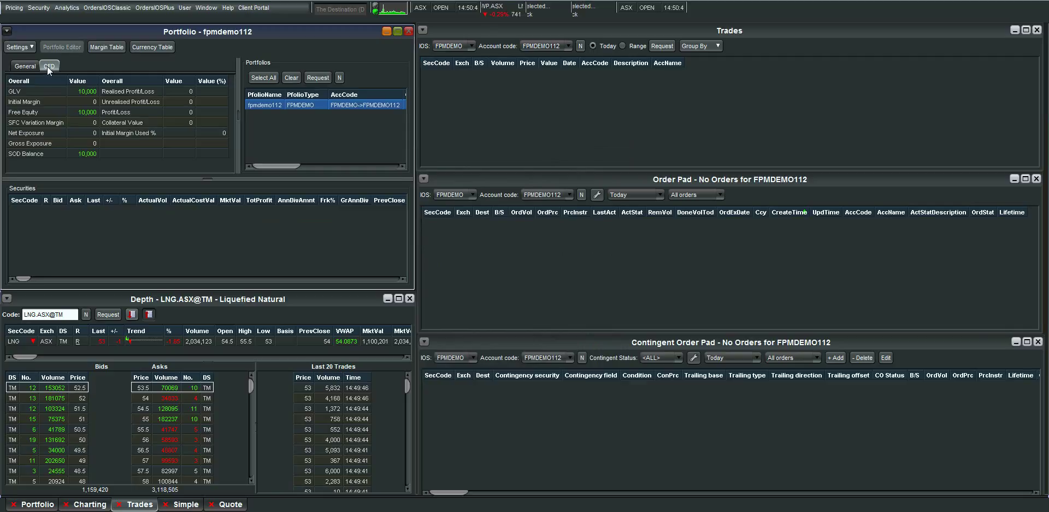
click(27, 67)
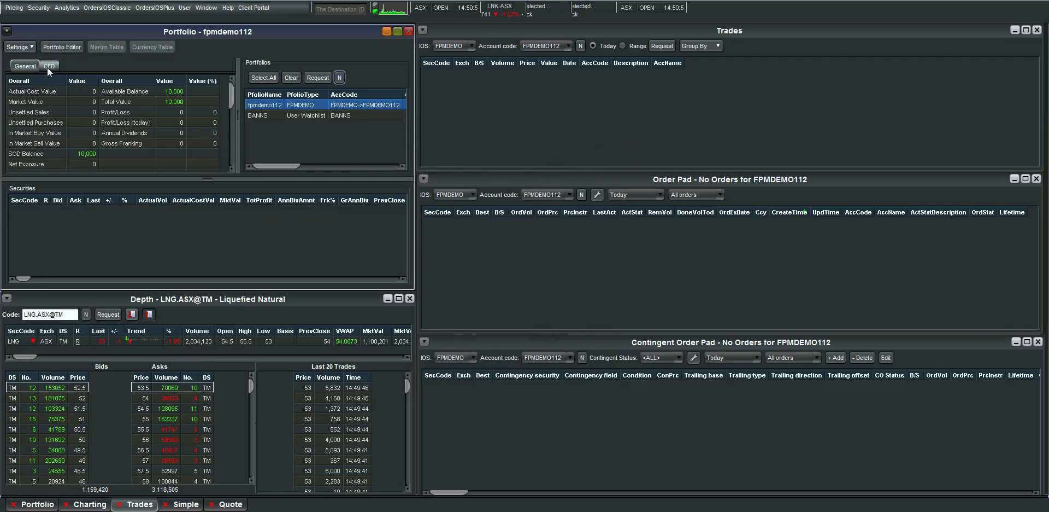
click(49, 66)
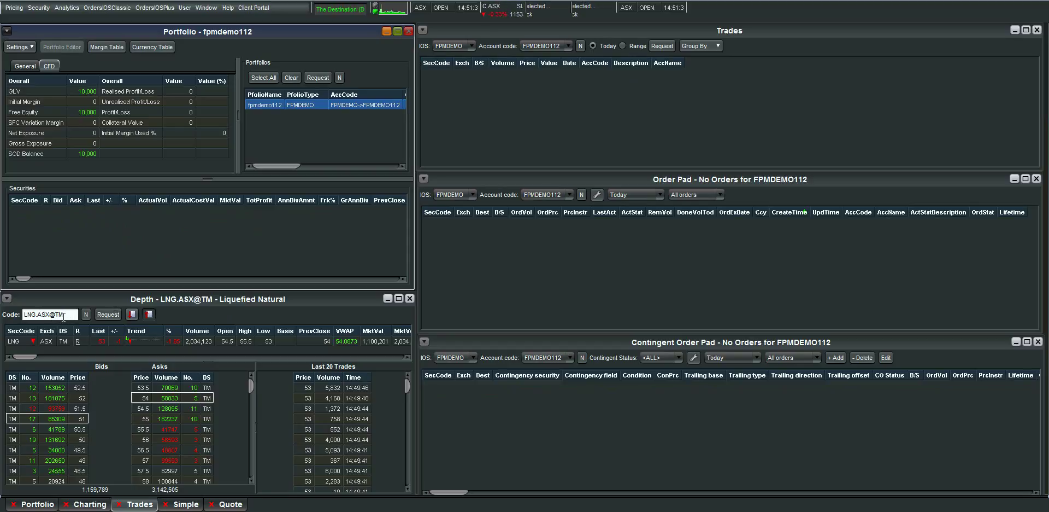
Step: Replace LNG with CBA in the Depth window and scroll its bids and asks
click(227, 295)
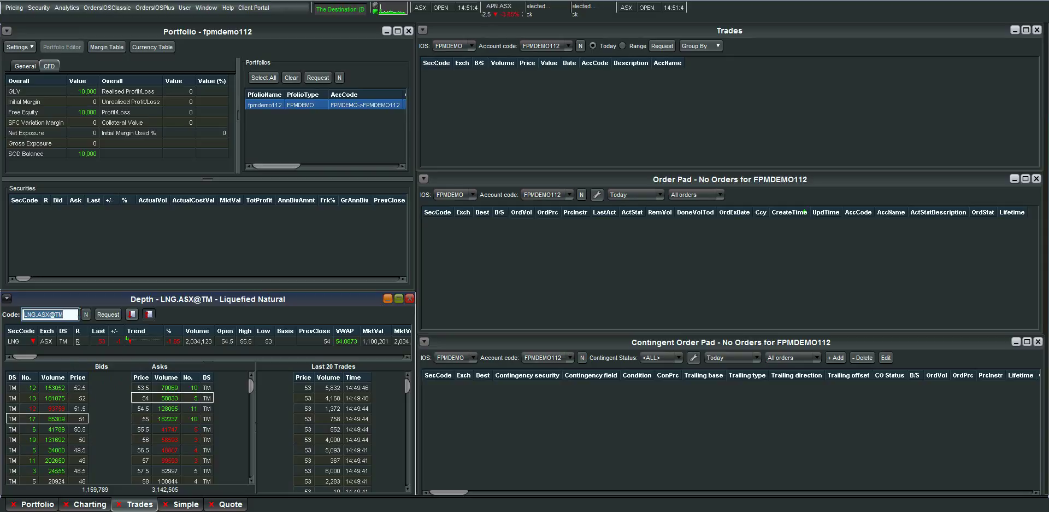
text(CBA)
key(Return)
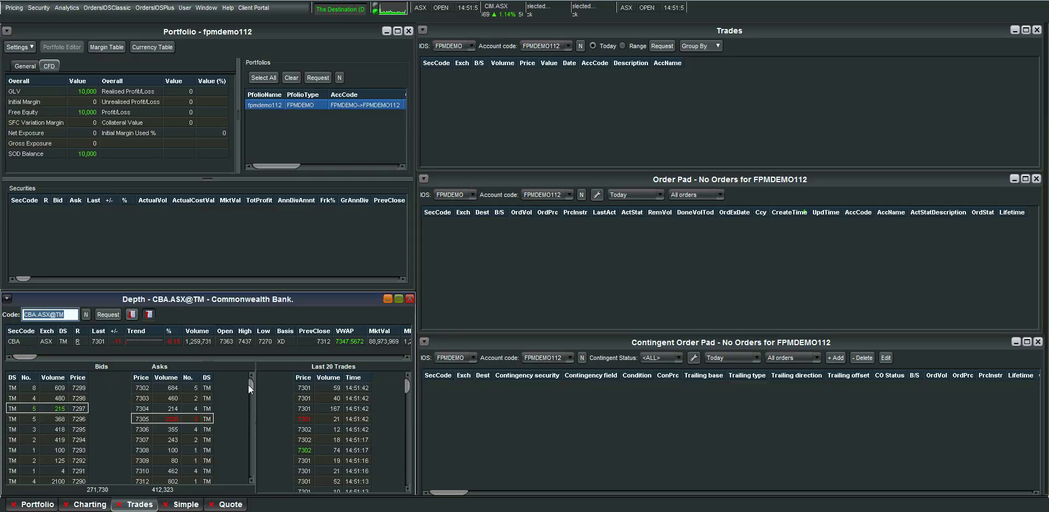
mouse_move(248, 385)
mouse_down()
mouse_move(248, 468)
mouse_move(245, 385)
mouse_up()
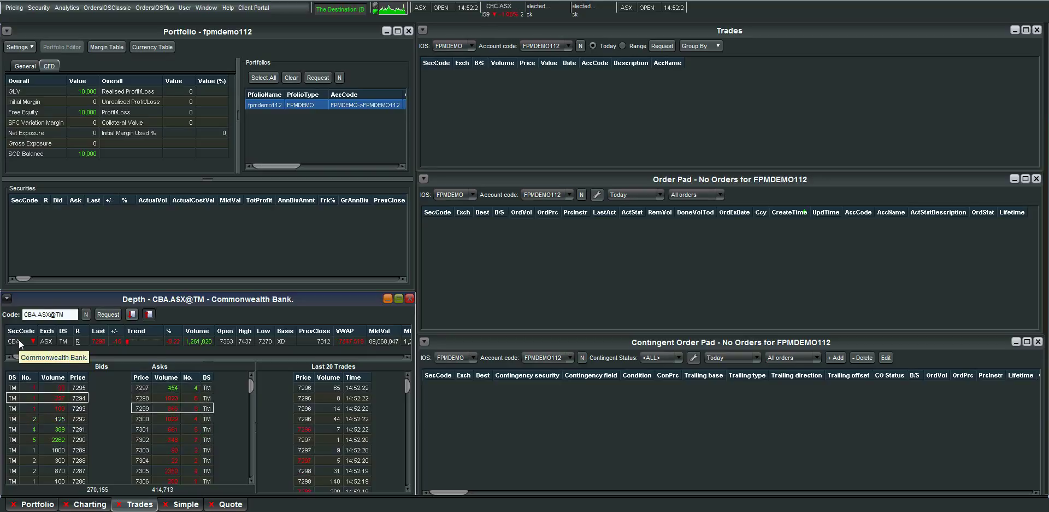
right_click(18, 340)
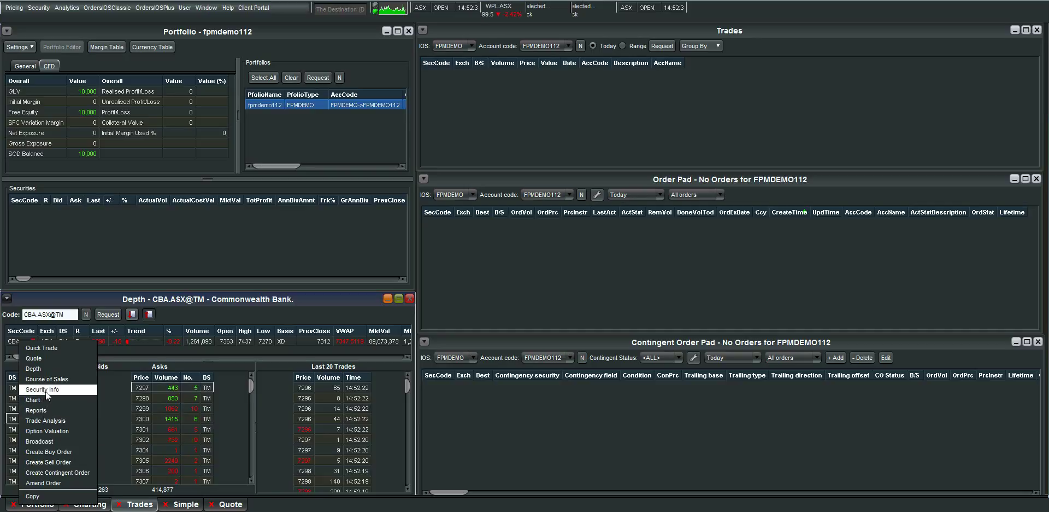
click(46, 390)
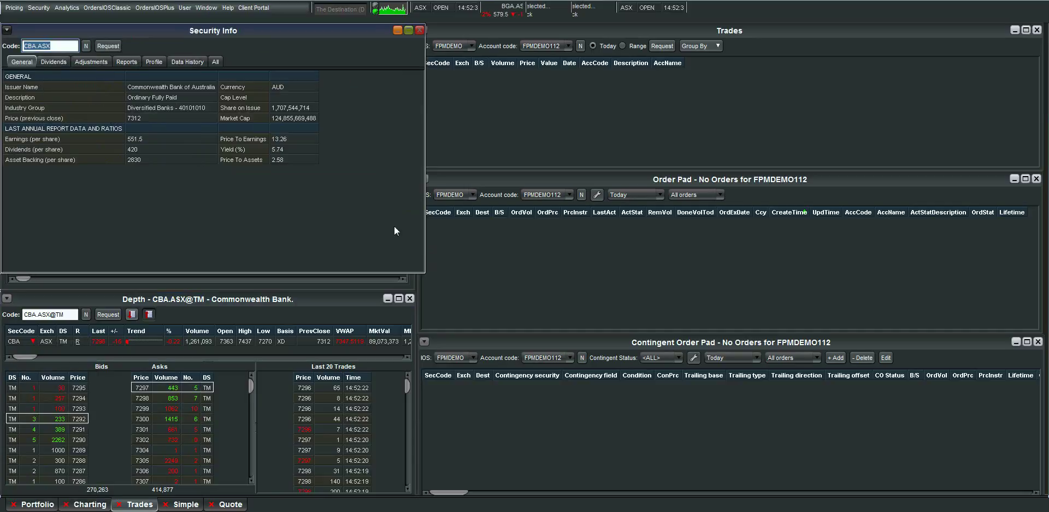
click(61, 63)
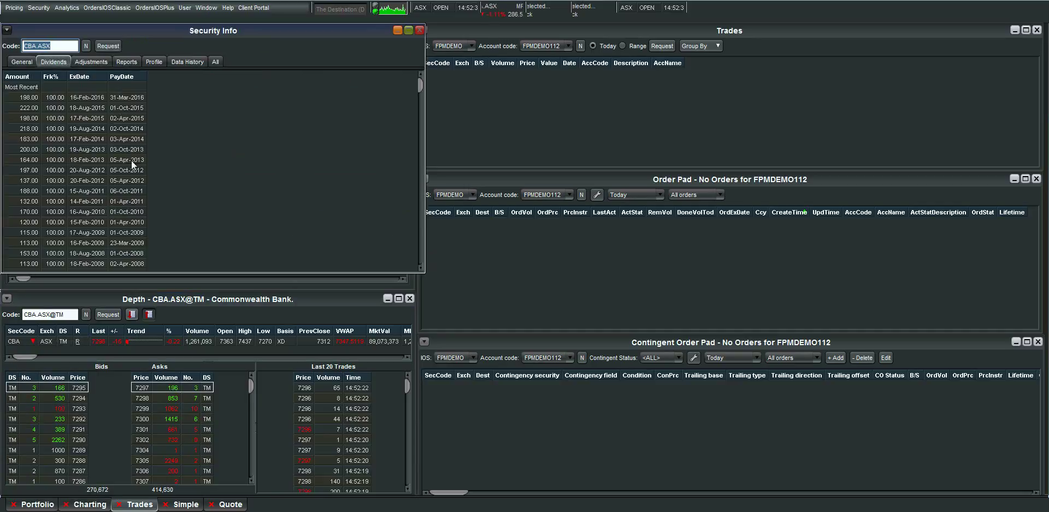
click(126, 61)
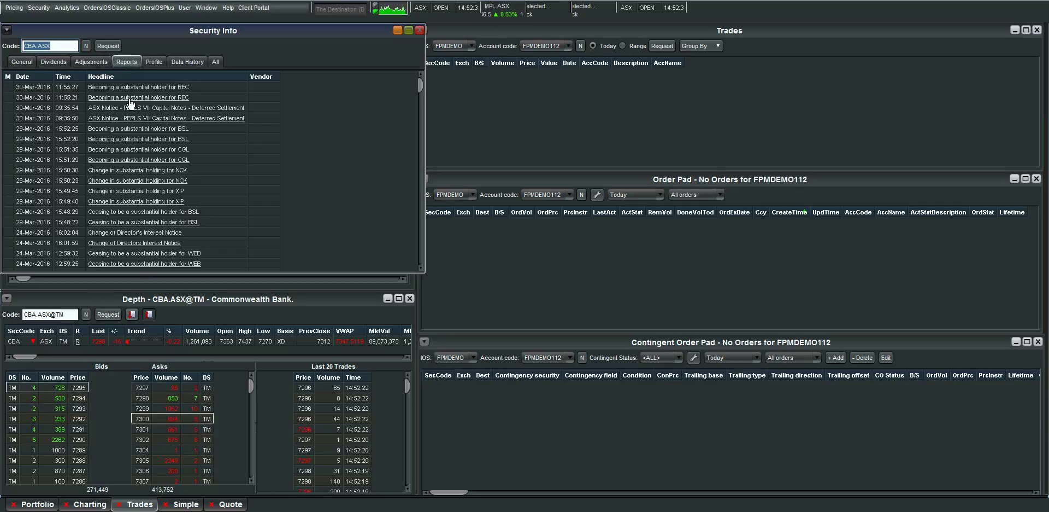
click(149, 64)
scroll(198, 161, down, 10)
click(419, 30)
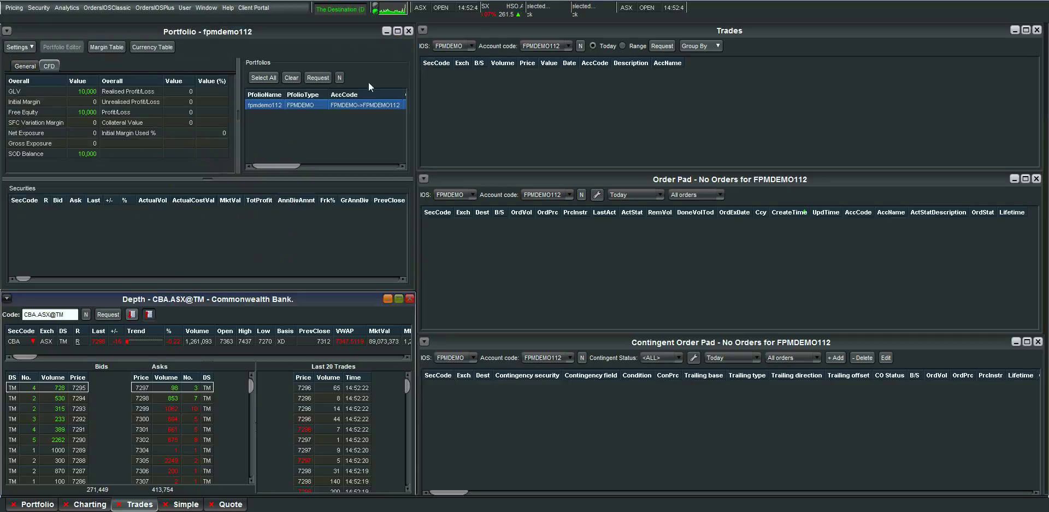
Step: Change the Order Pad's status filter from All orders to Pending/Open
right_click(18, 339)
click(147, 250)
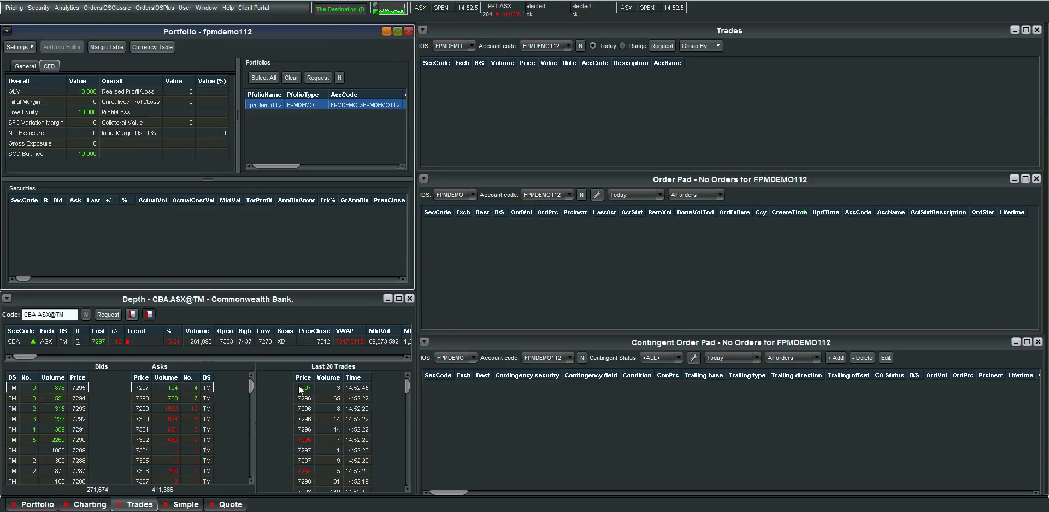
click(593, 114)
click(598, 267)
click(573, 414)
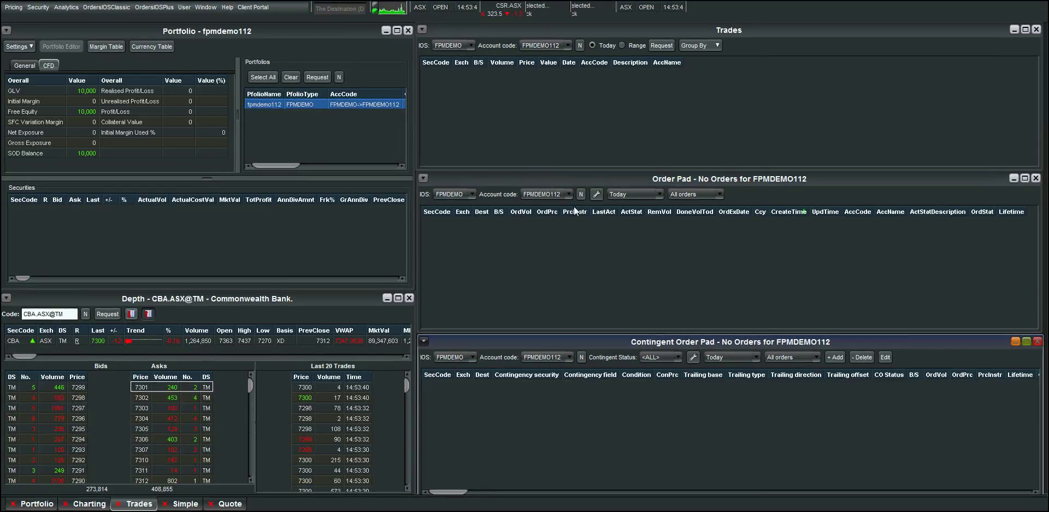
click(708, 195)
click(700, 216)
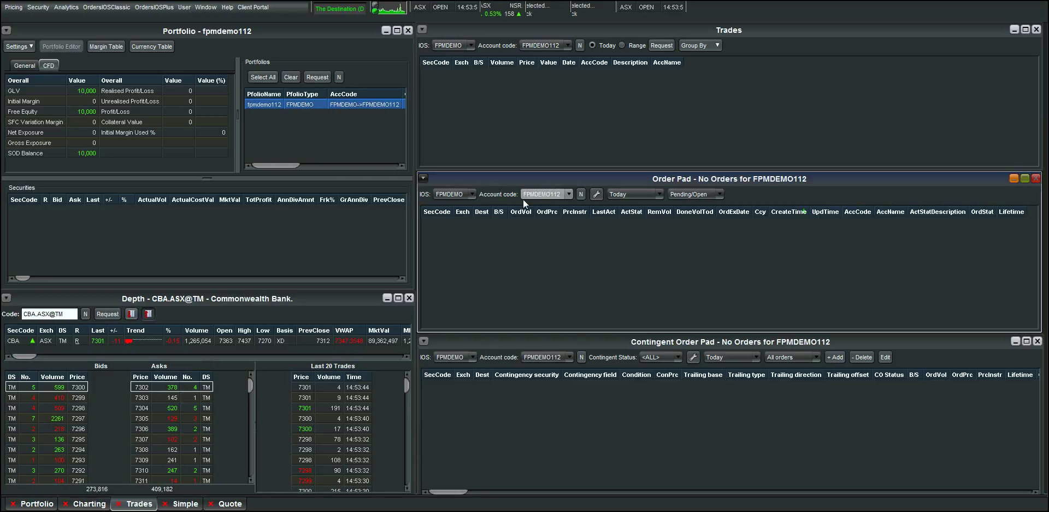
Step: Bring up the Trades window from the Orders menu
click(146, 6)
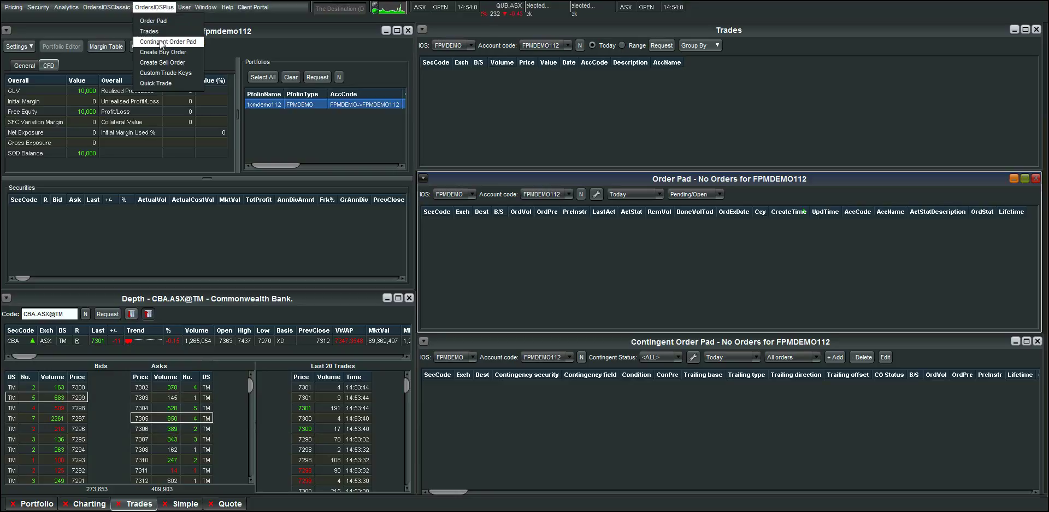
click(545, 116)
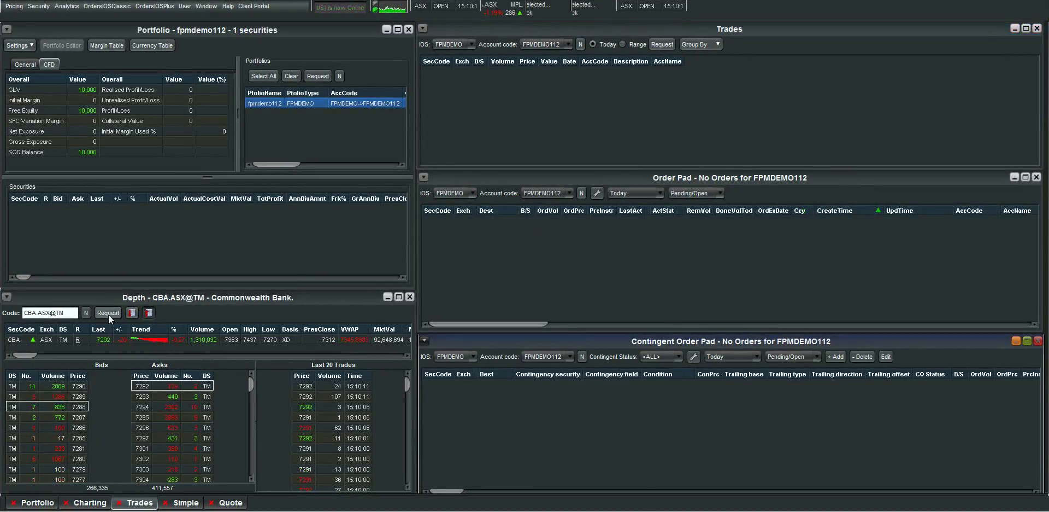
Step: Start a CBA buy order for 500 units with Market to Limit price type
right_click(14, 339)
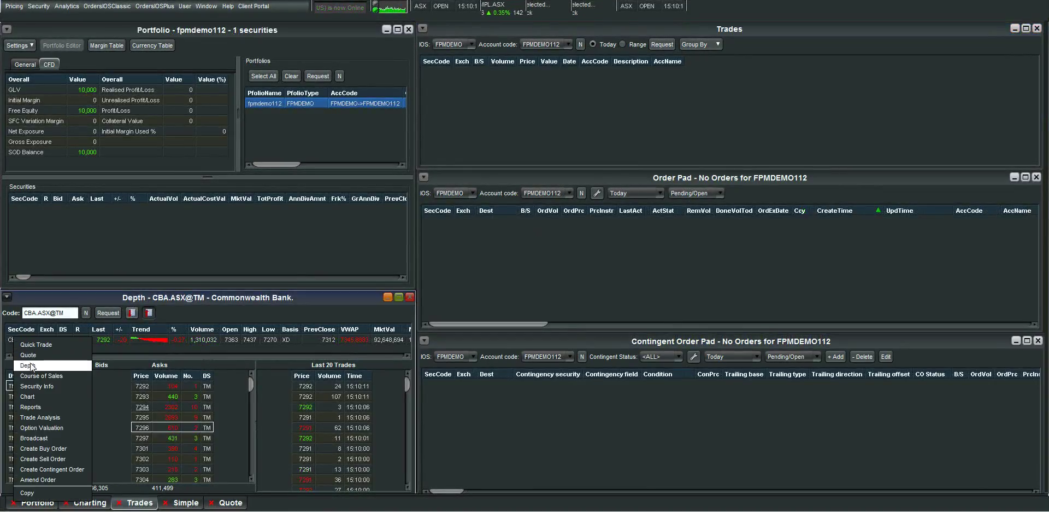
click(55, 448)
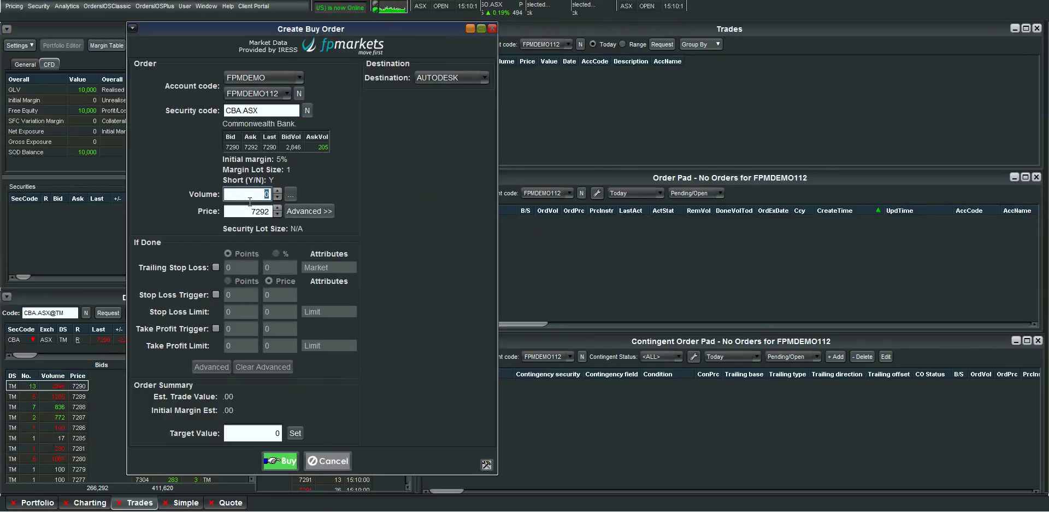
text(500)
click(305, 208)
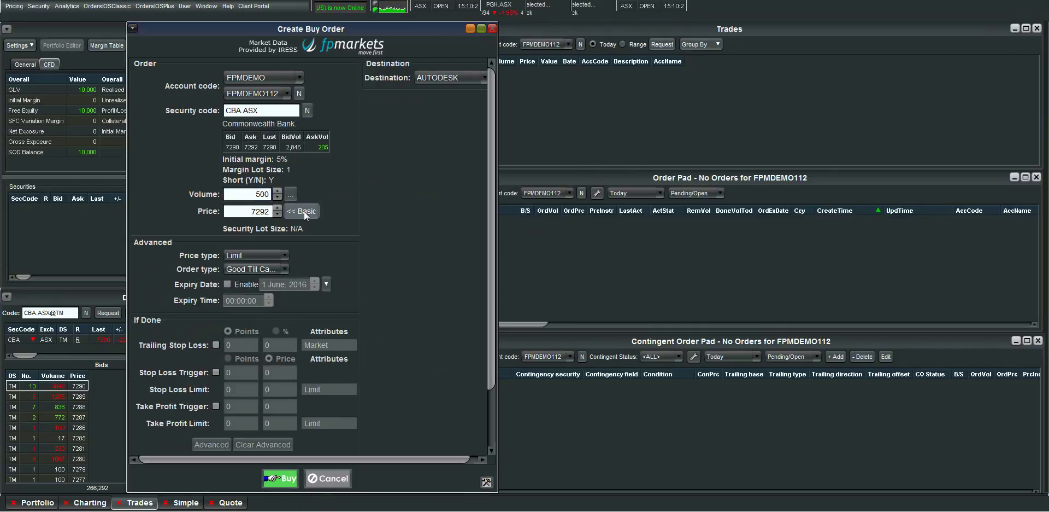
click(281, 256)
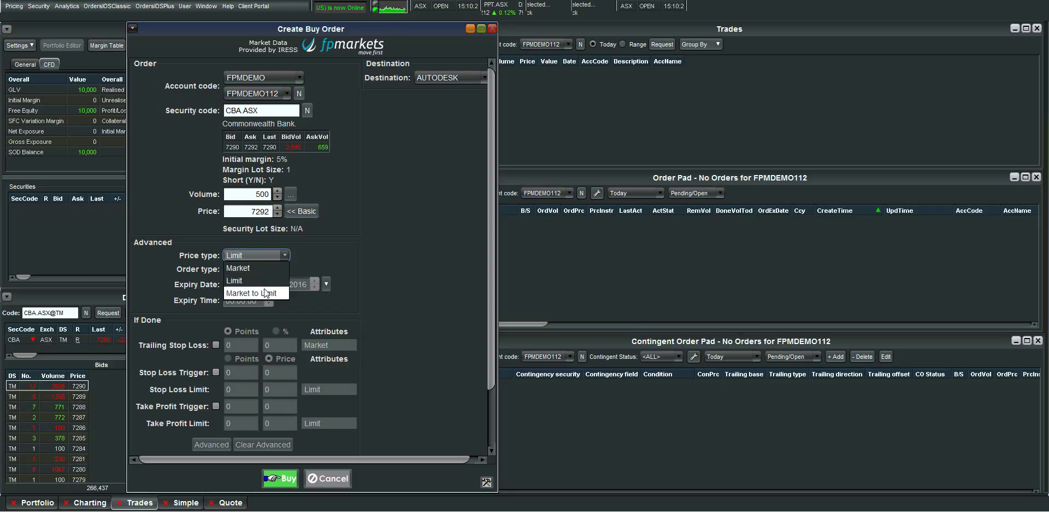
click(246, 293)
click(519, 263)
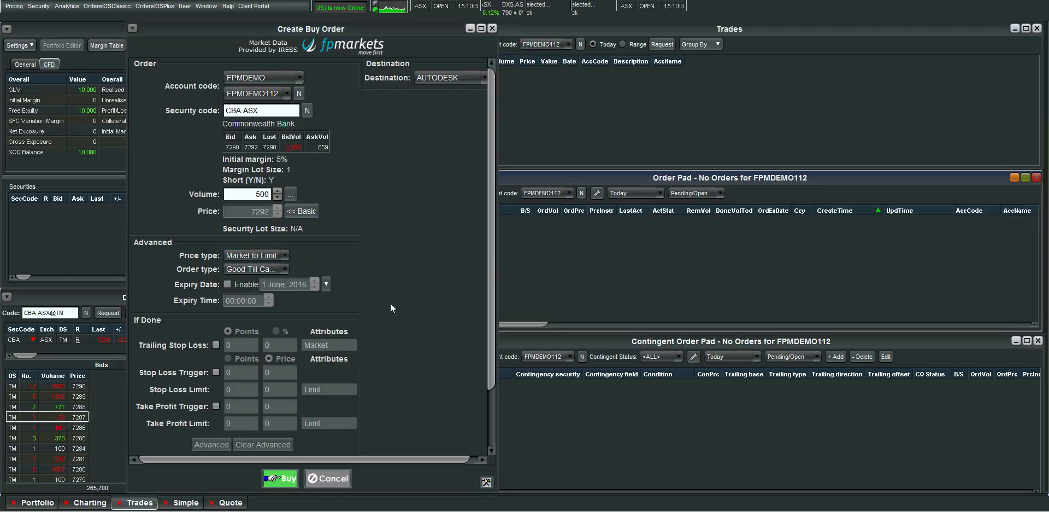
click(247, 193)
click(250, 196)
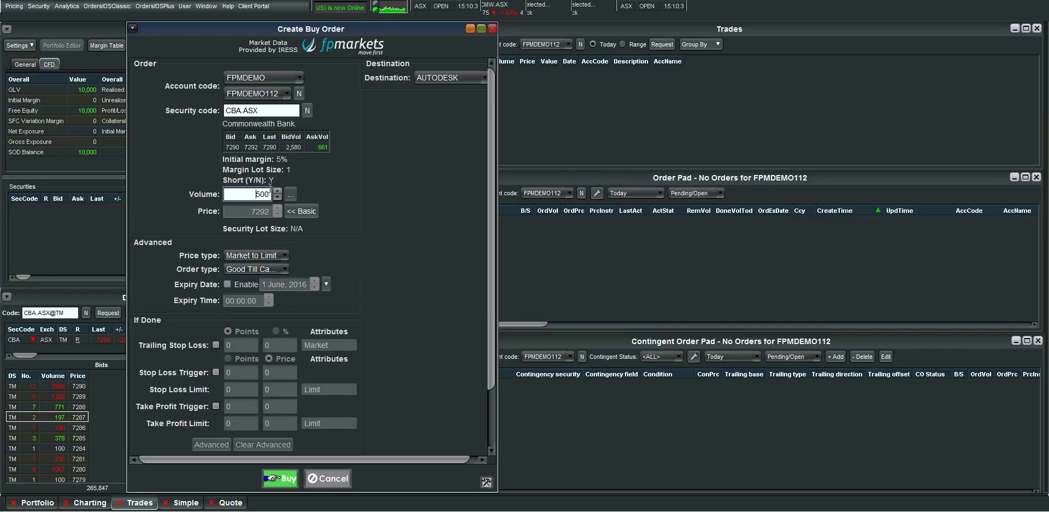
Step: Scroll the buy ticket to its Order Summary and drag it right, revealing the Portfolio
scroll(369, 222, down, 3)
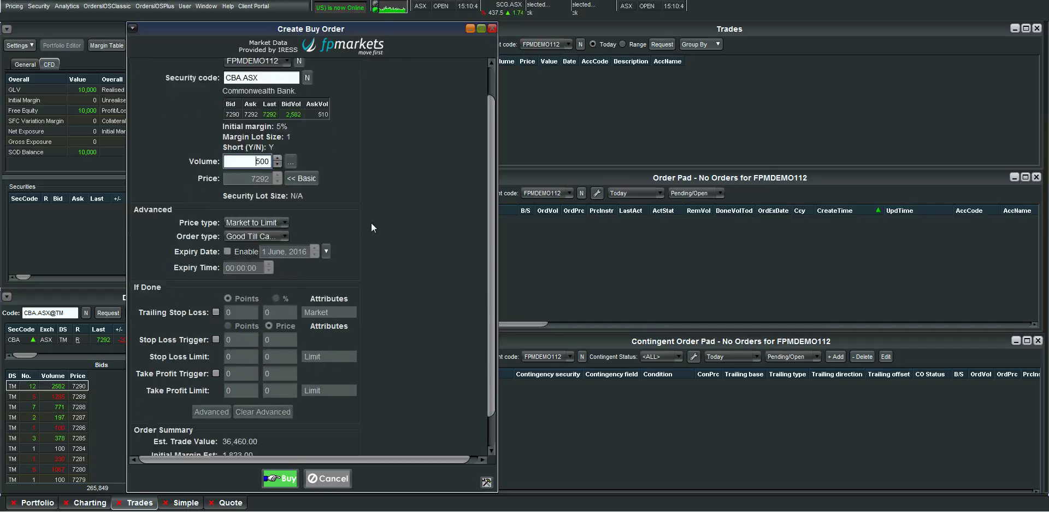
scroll(368, 225, down, 1)
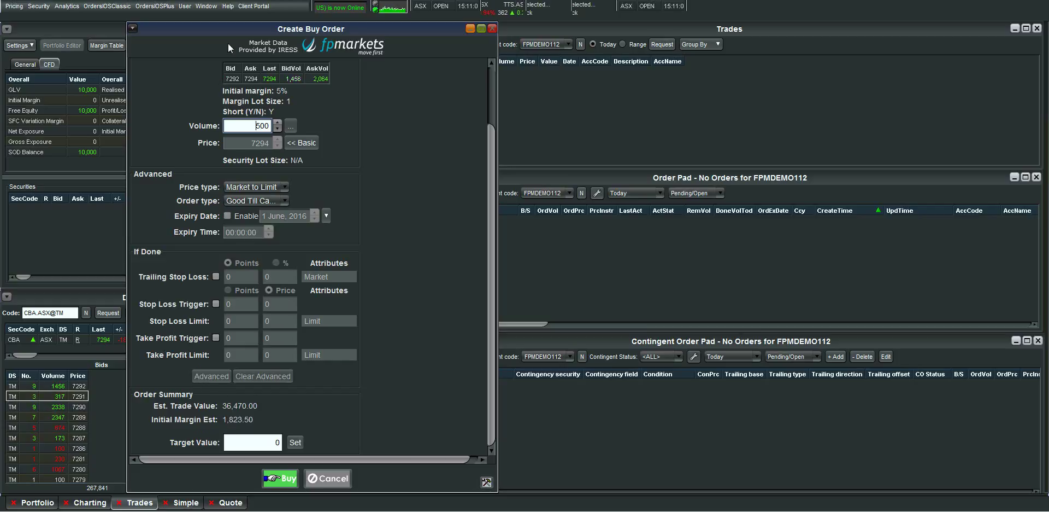
drag(229, 28, 419, 30)
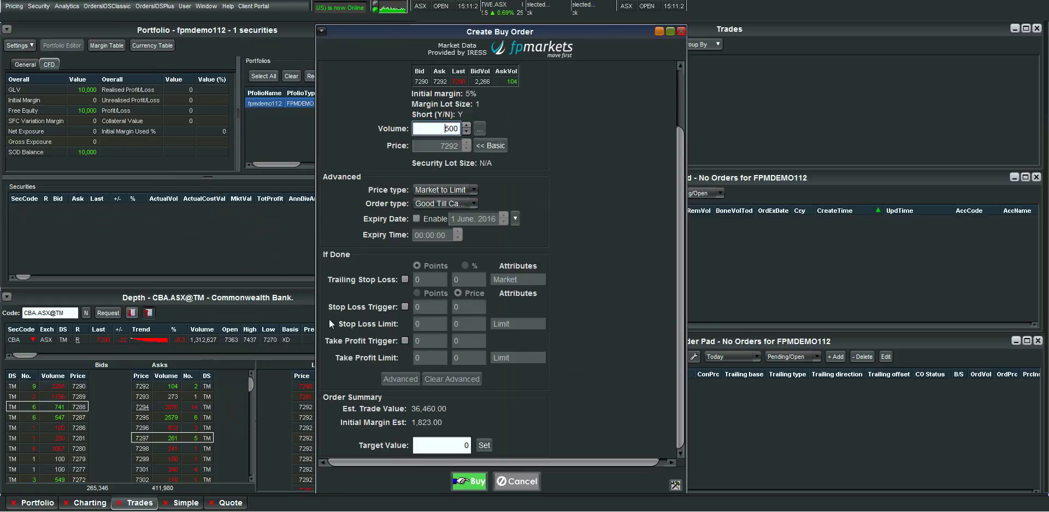
Step: Submit and confirm the 500-unit CBA buy, then move TotProfit next to ActualVol
click(469, 481)
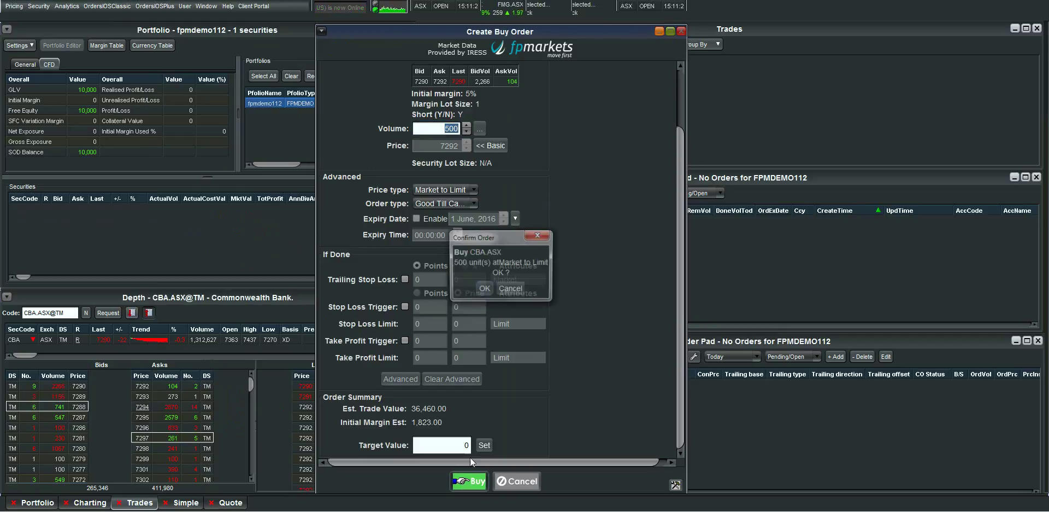
click(484, 289)
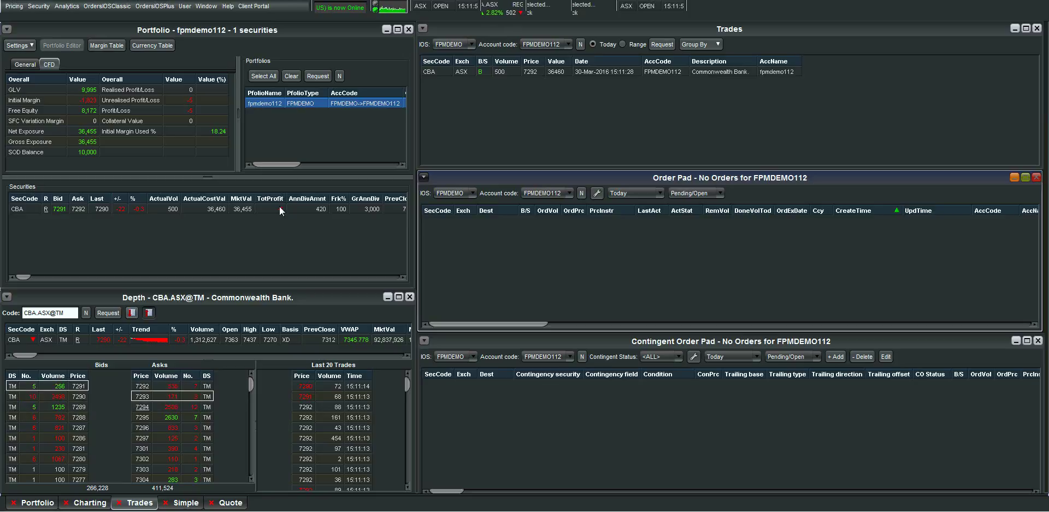
drag(270, 198, 189, 194)
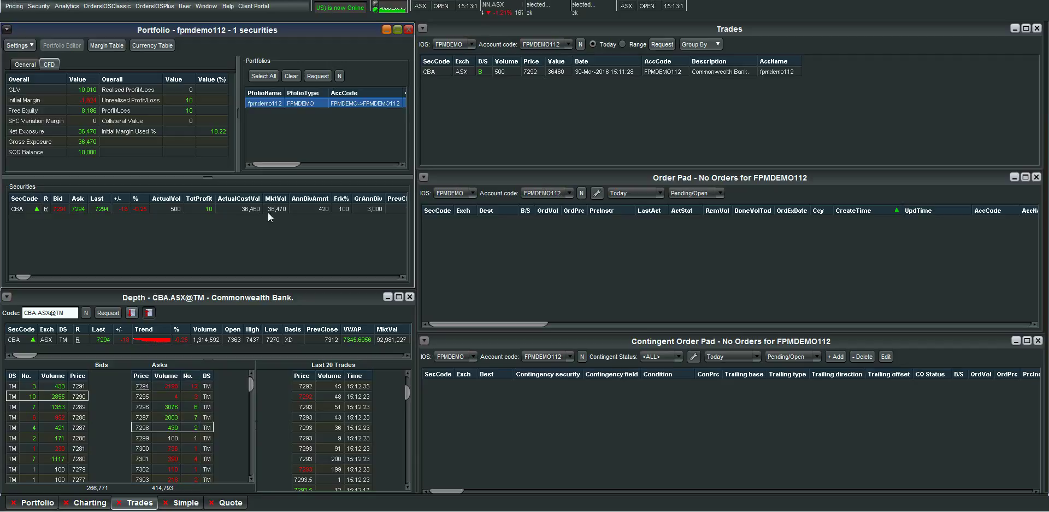
Step: Check the securities column menu, then refocus the Trades, Order Pad and Portfolio windows
right_click(274, 198)
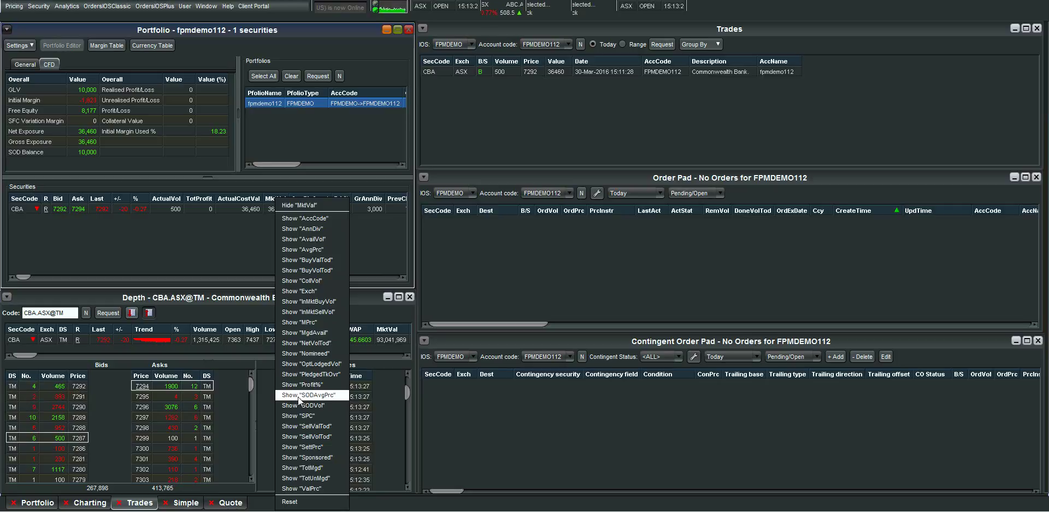
click(163, 261)
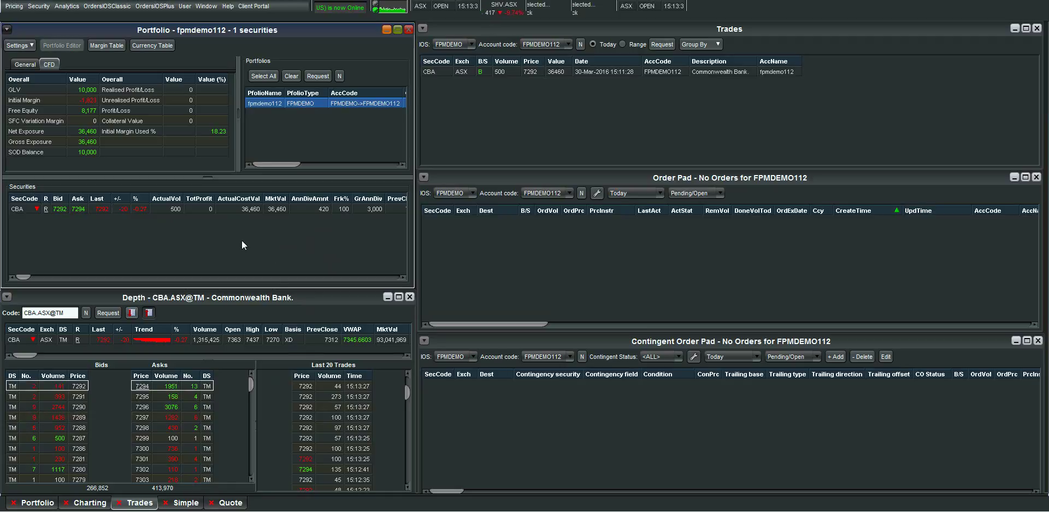
click(468, 80)
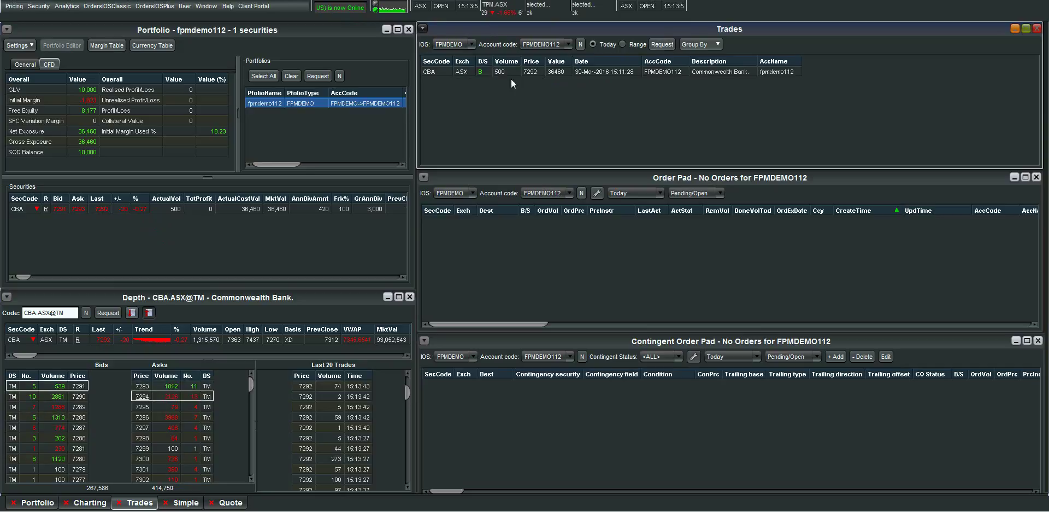
click(677, 249)
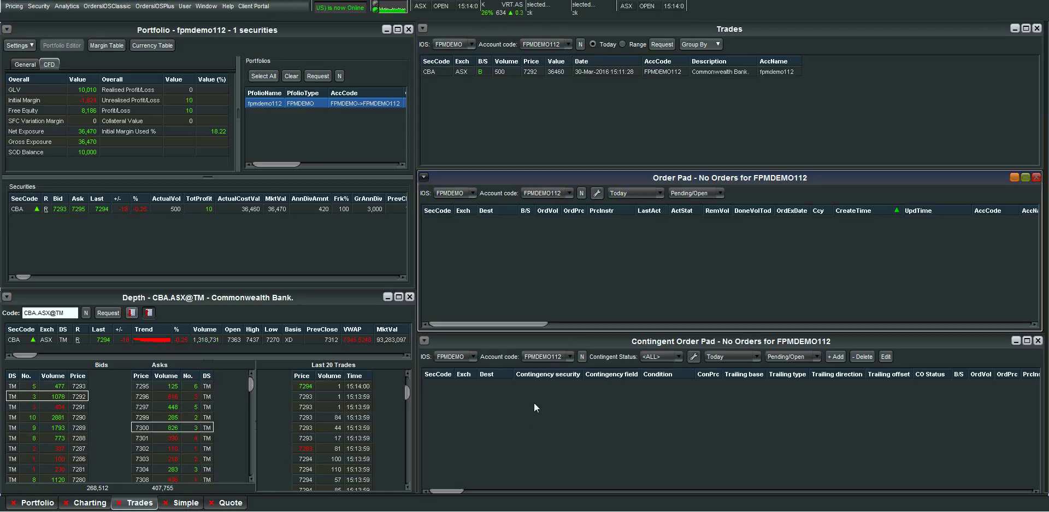
click(102, 249)
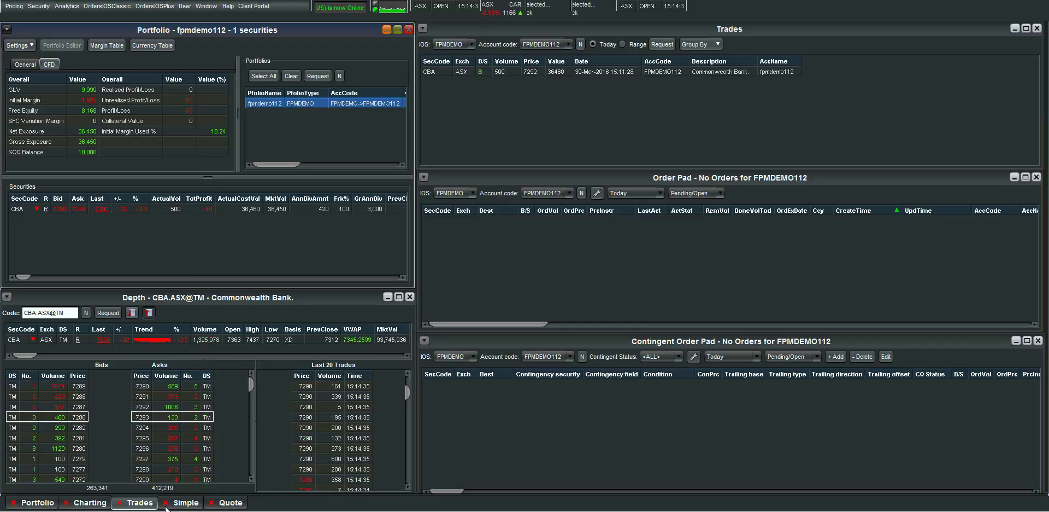
click(82, 503)
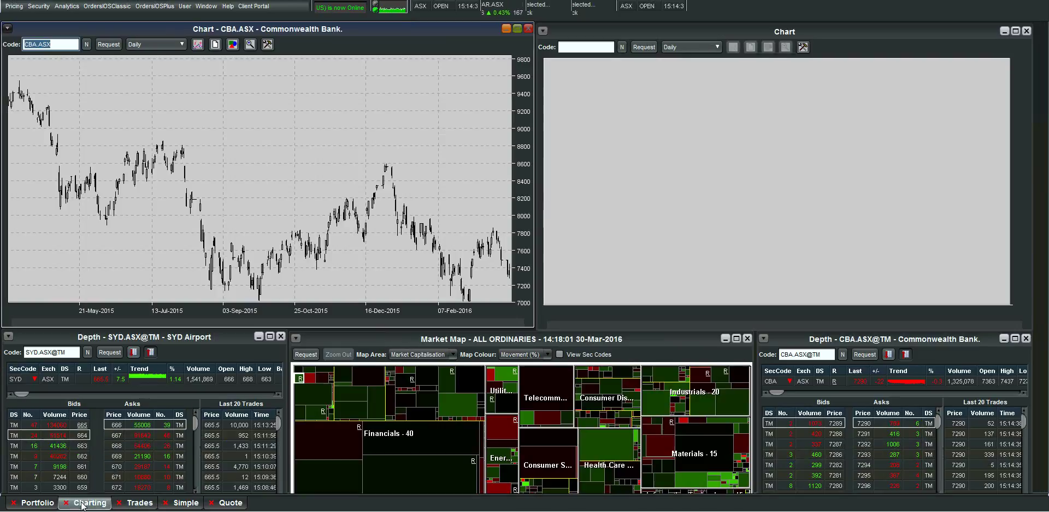
click(34, 503)
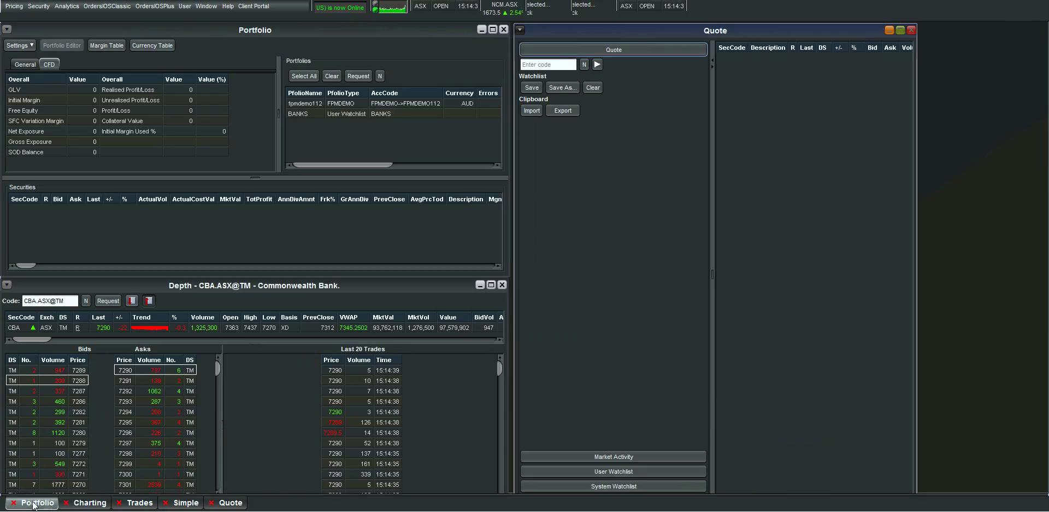
click(101, 504)
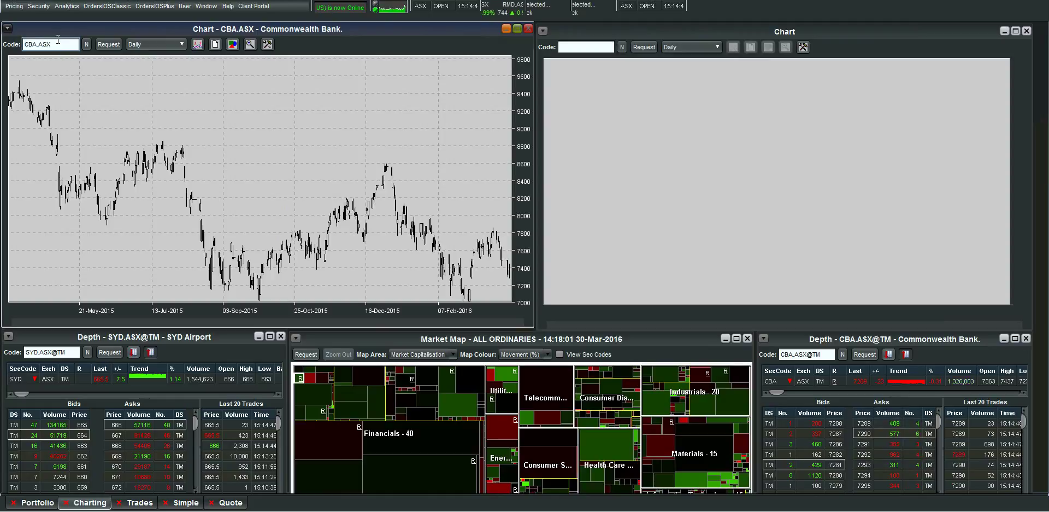
key(BackSpace)
text(CBA)
key(Return)
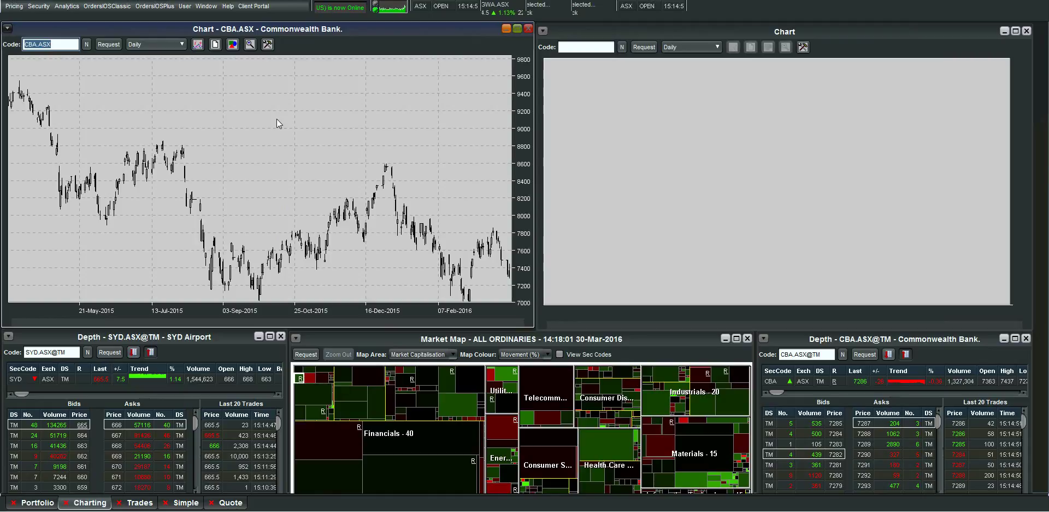
right_click(214, 108)
mouse_move(250, 176)
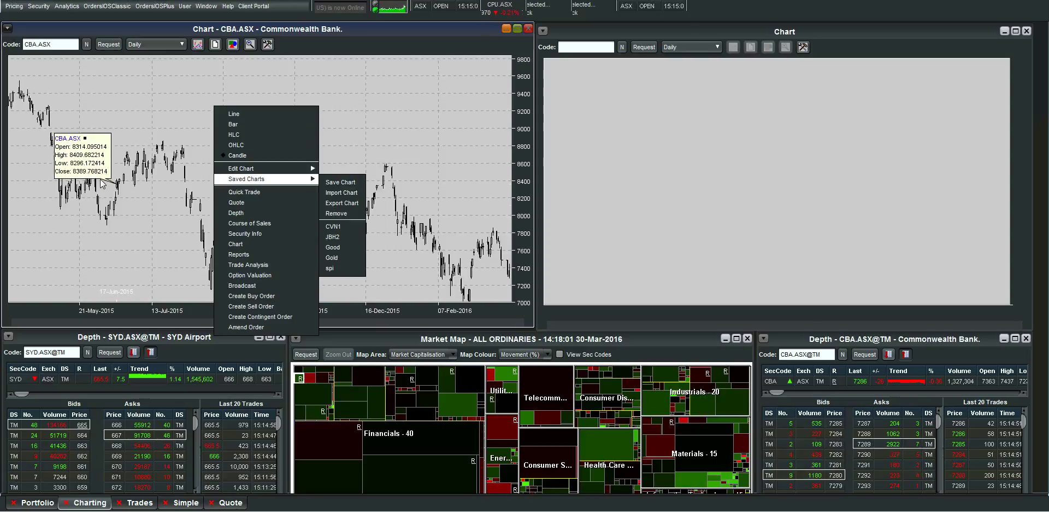
click(244, 114)
right_click(238, 116)
click(283, 164)
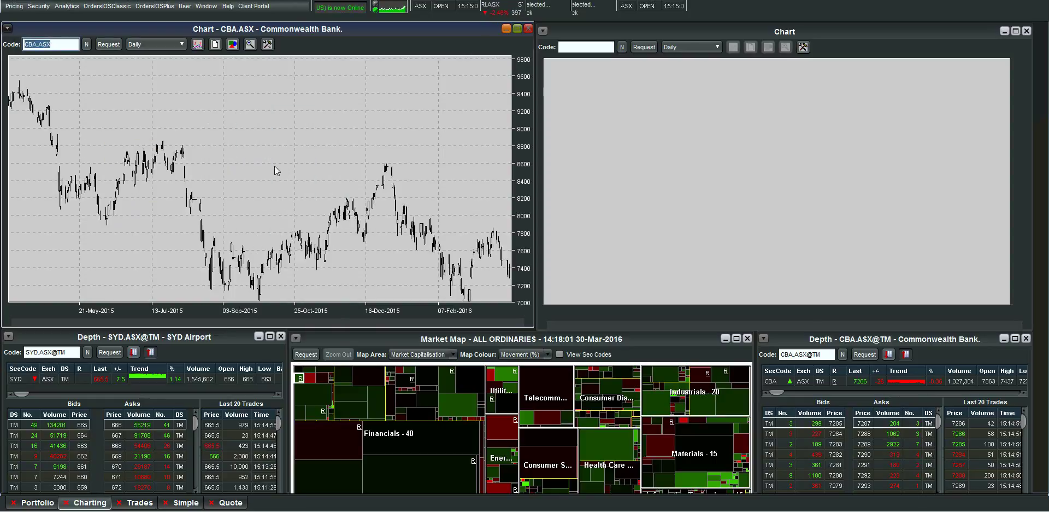
Step: Colour the CBA chart's rising candles green and falling candles red
right_click(284, 149)
mouse_move(348, 213)
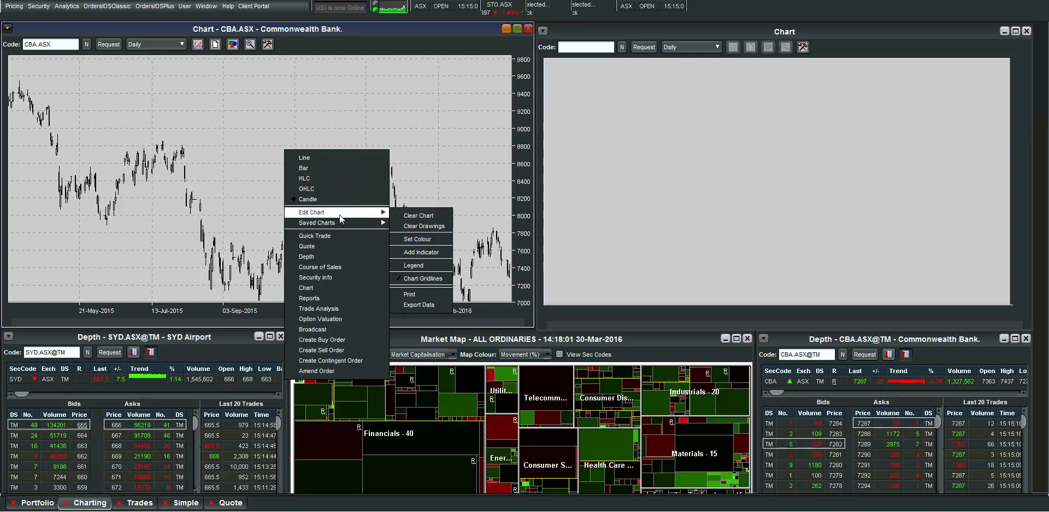
click(435, 238)
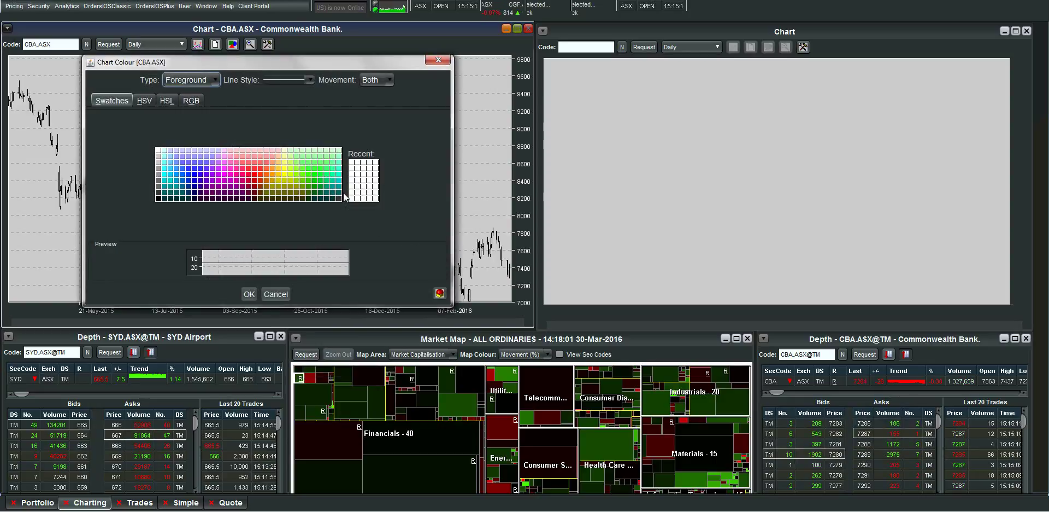
click(376, 80)
click(374, 106)
click(315, 176)
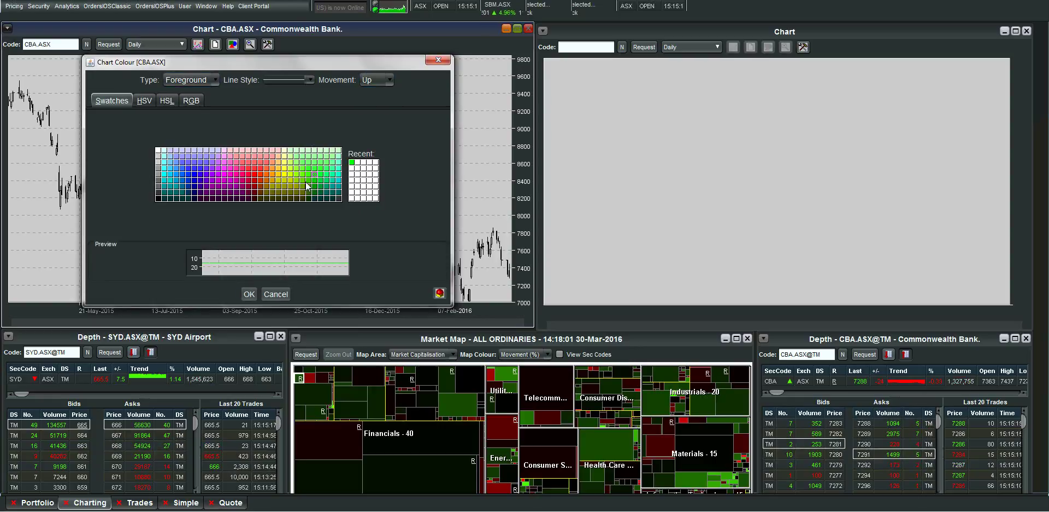
click(376, 80)
click(375, 118)
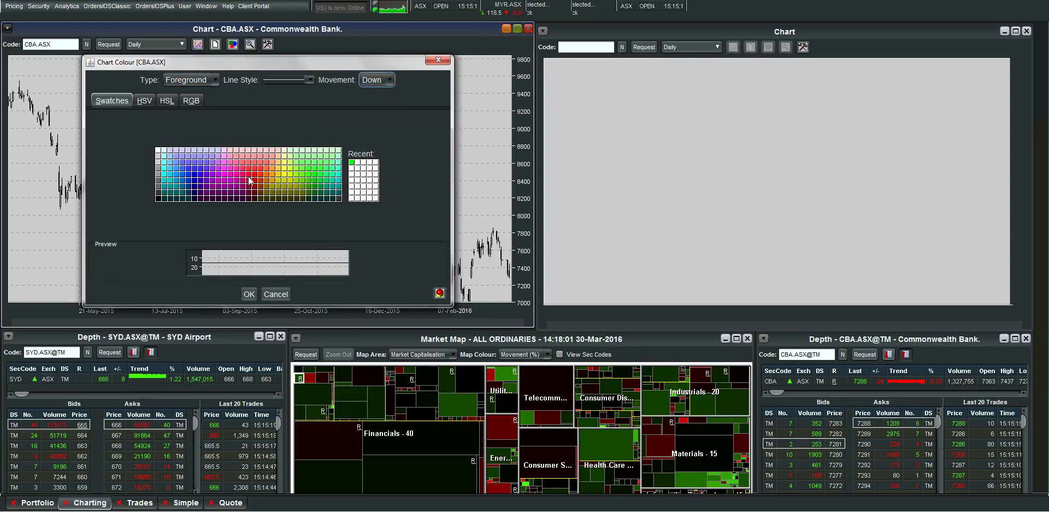
click(254, 175)
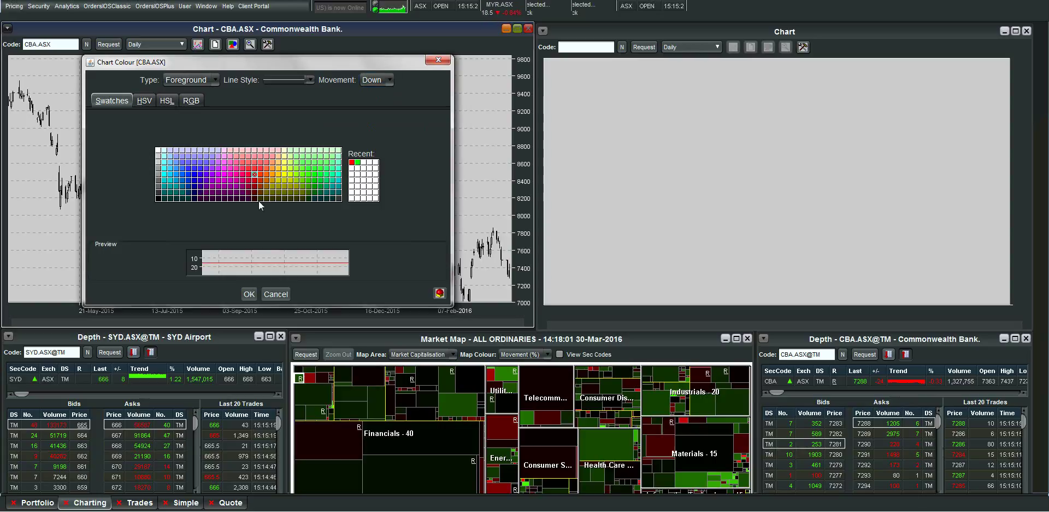
click(248, 294)
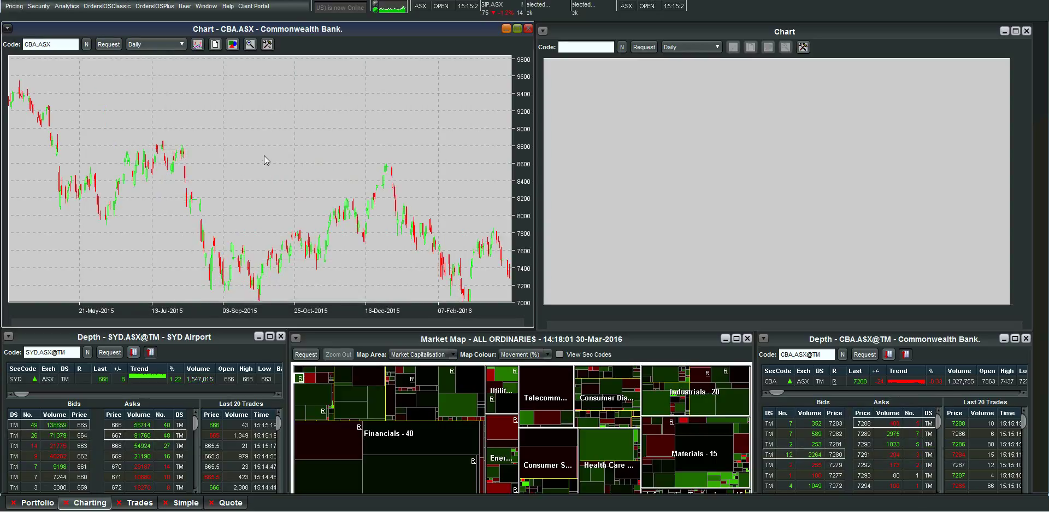
Step: Set the chart background to a dark swatch colour
right_click(269, 113)
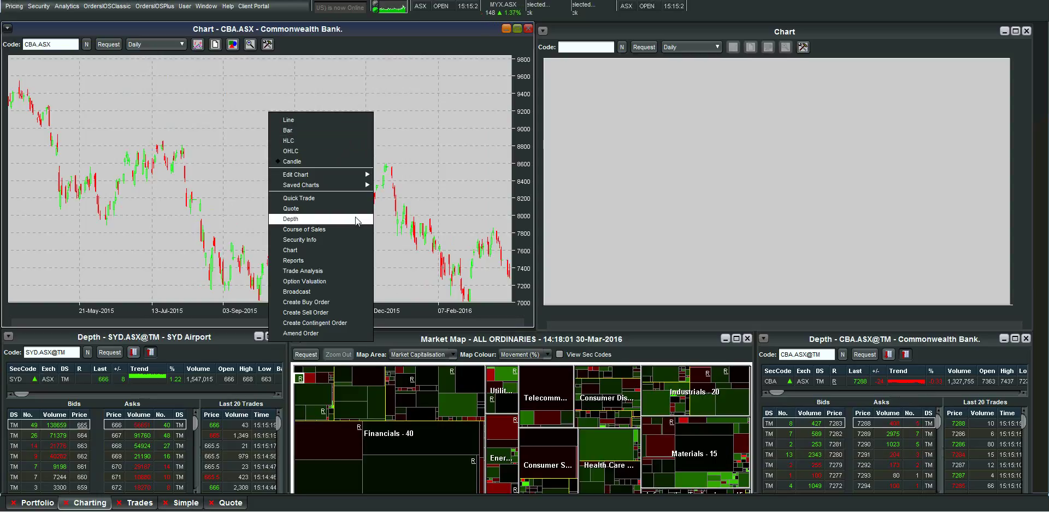
mouse_move(349, 175)
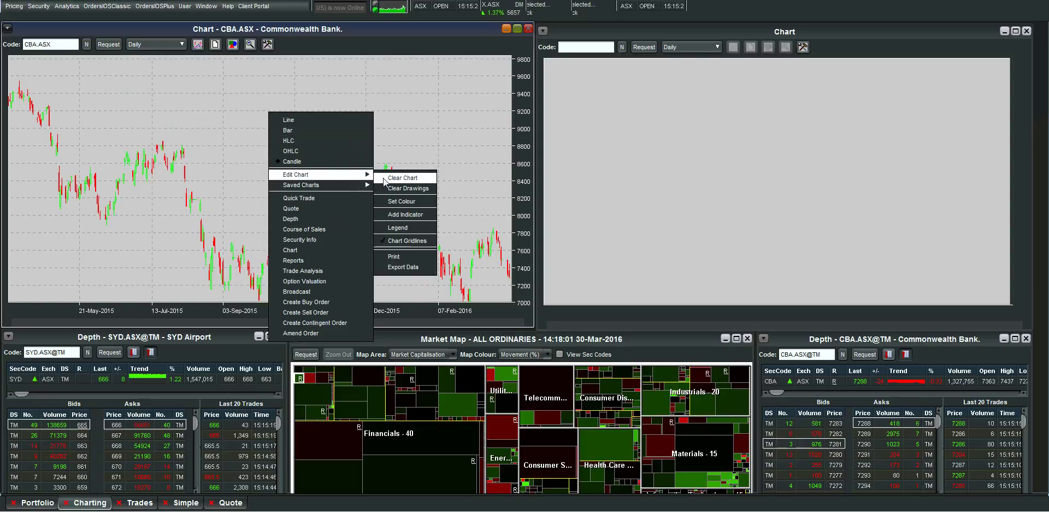
click(393, 211)
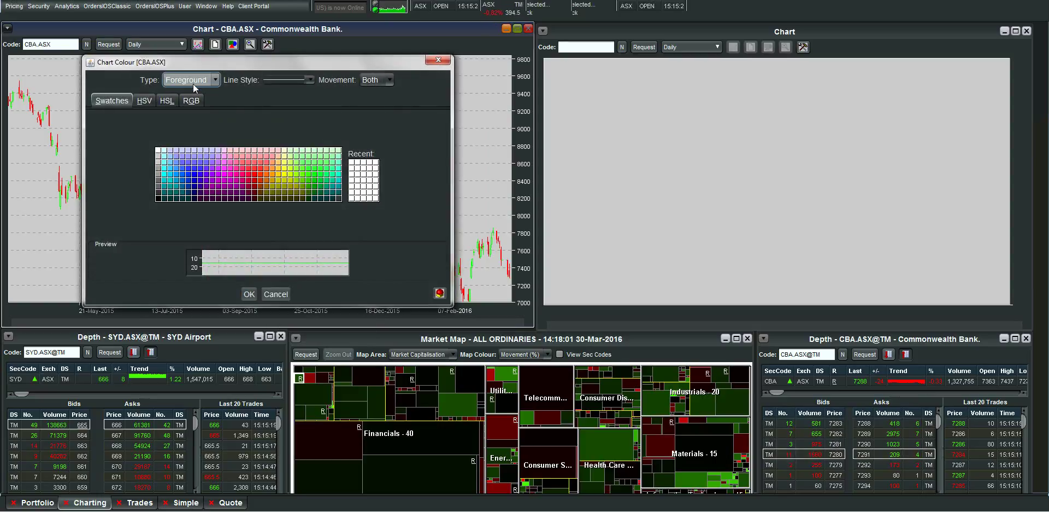
click(192, 81)
click(196, 107)
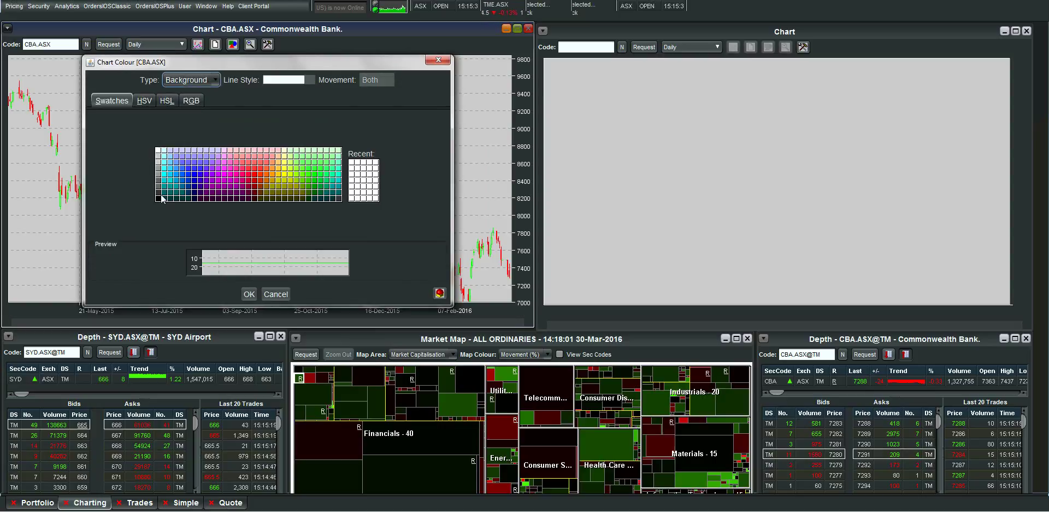
click(159, 194)
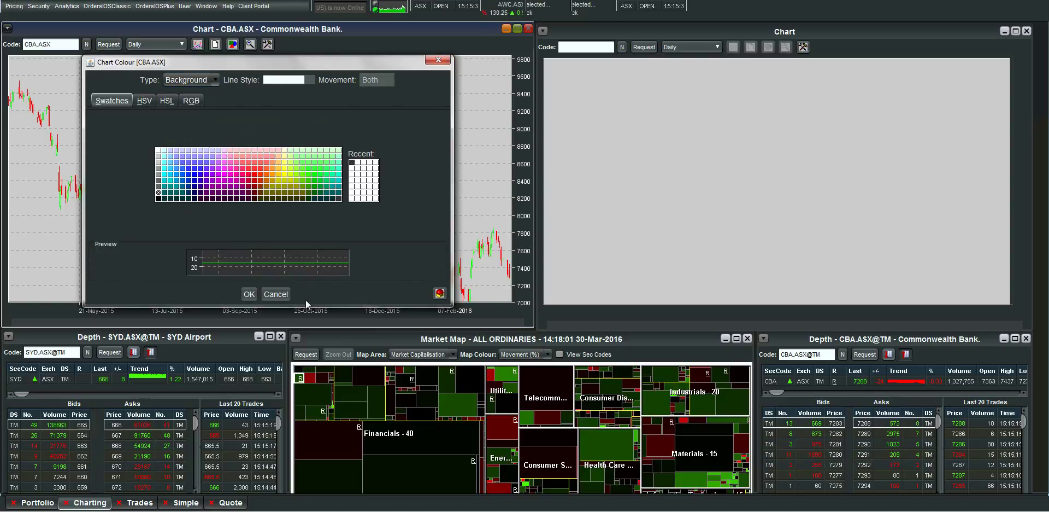
click(253, 295)
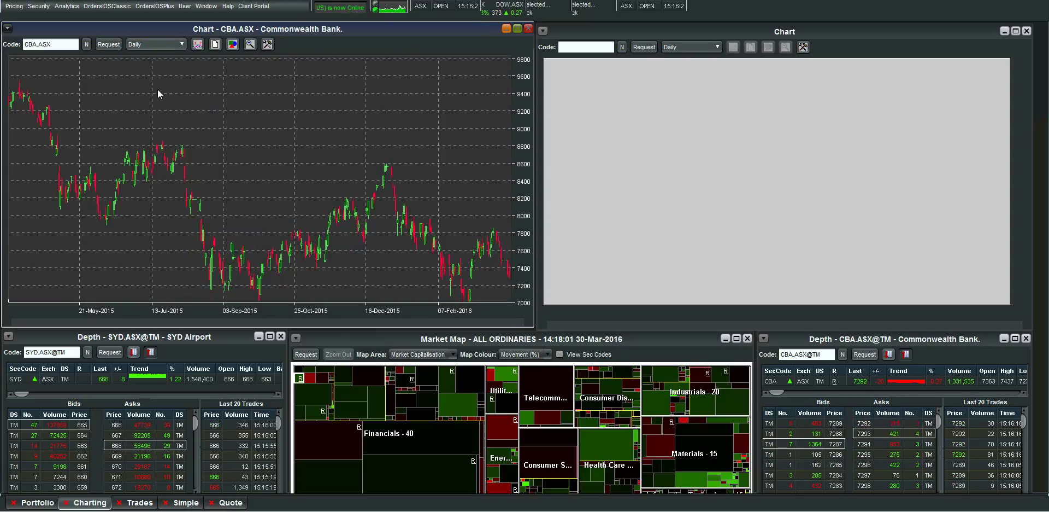
click(147, 45)
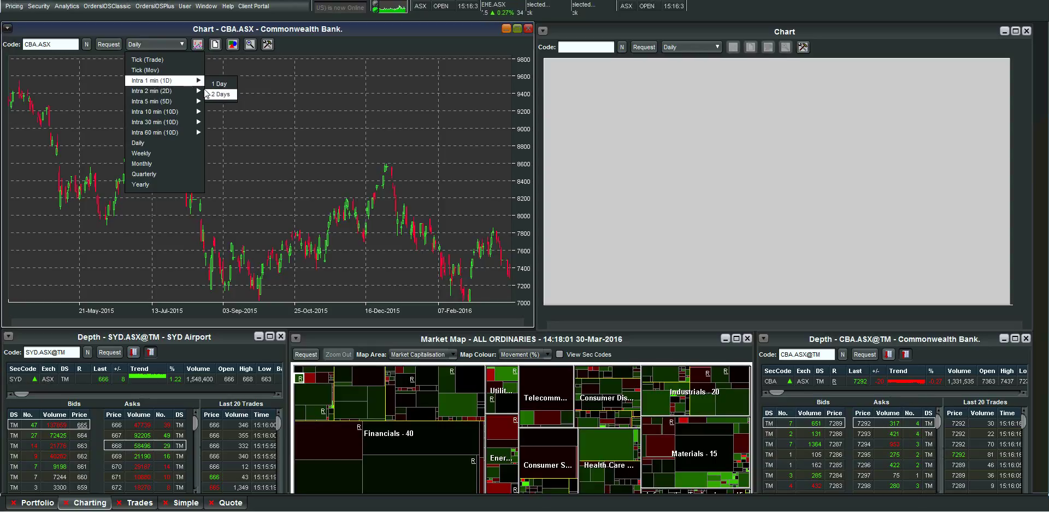
mouse_move(184, 104)
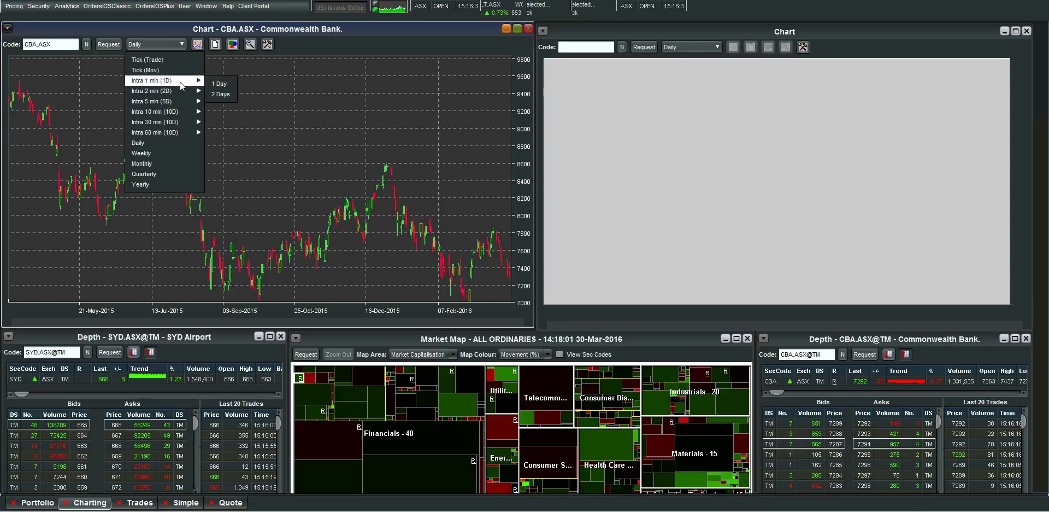
click(219, 85)
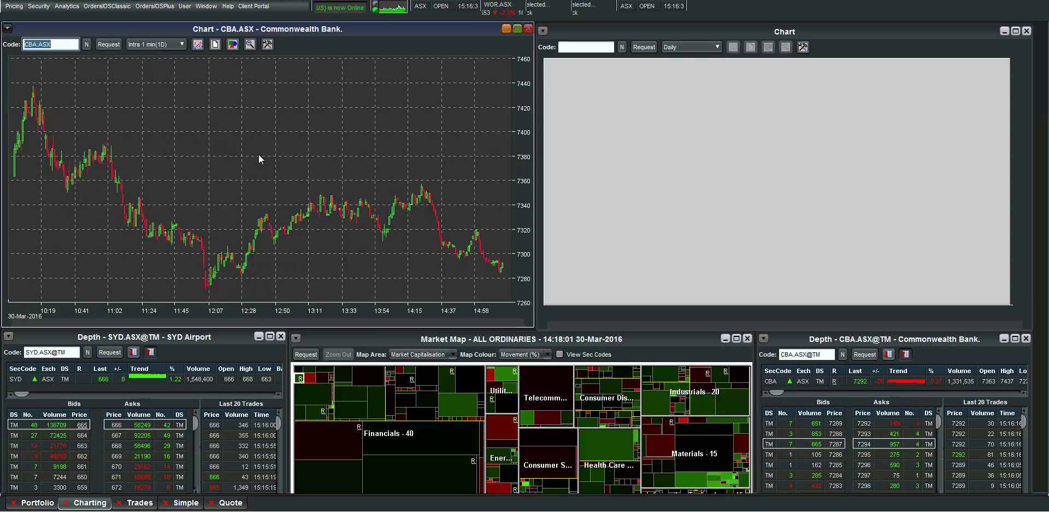
click(183, 45)
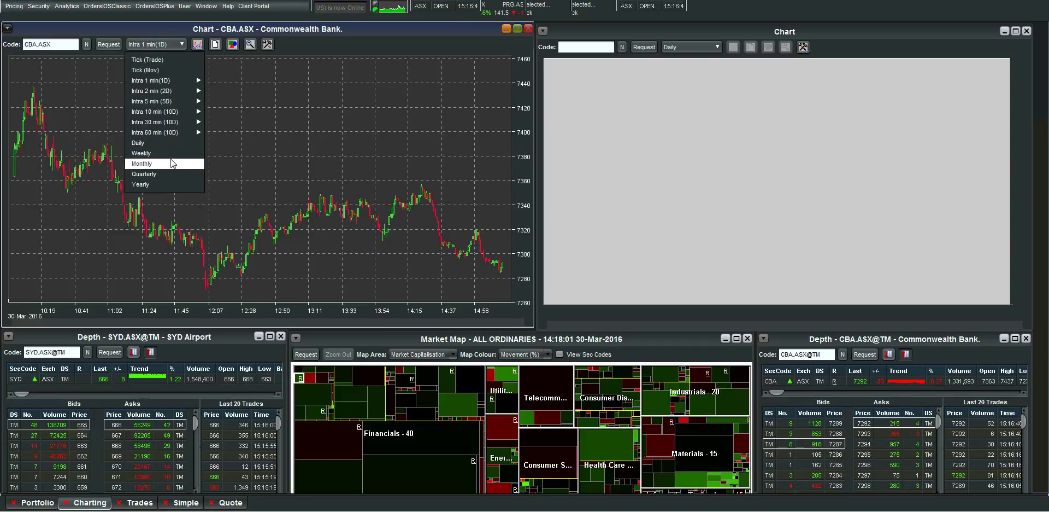
click(294, 110)
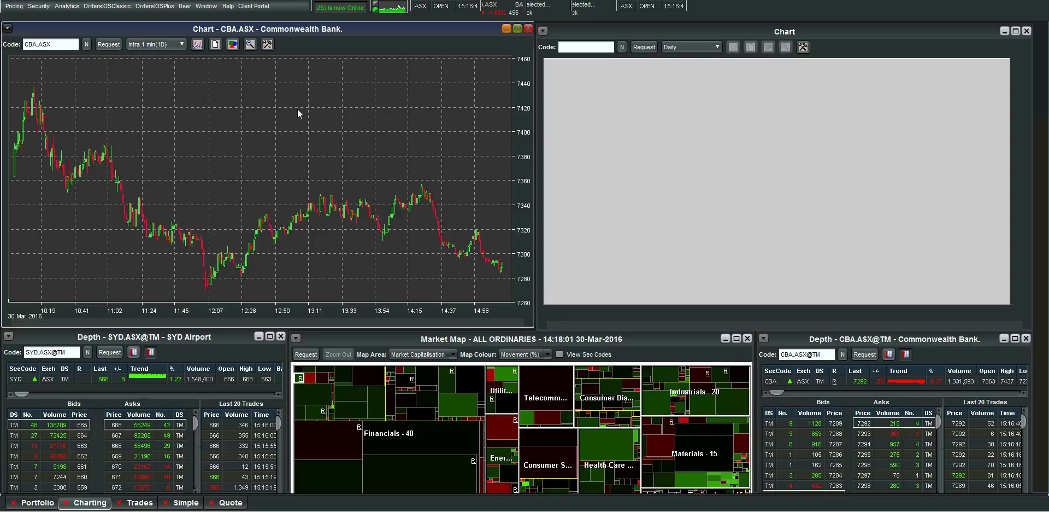
click(179, 45)
click(171, 141)
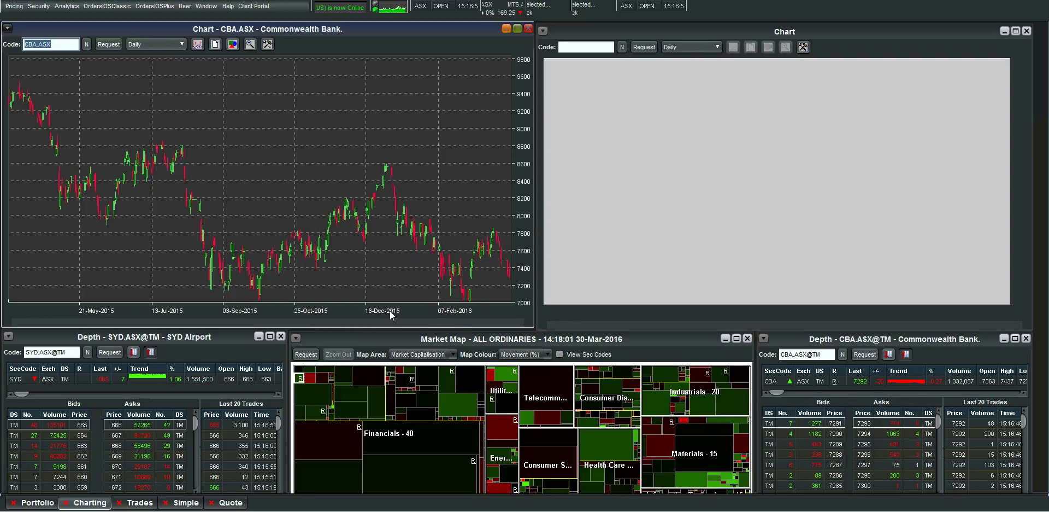
drag(360, 146, 492, 155)
drag(235, 127, 508, 172)
drag(246, 137, 509, 129)
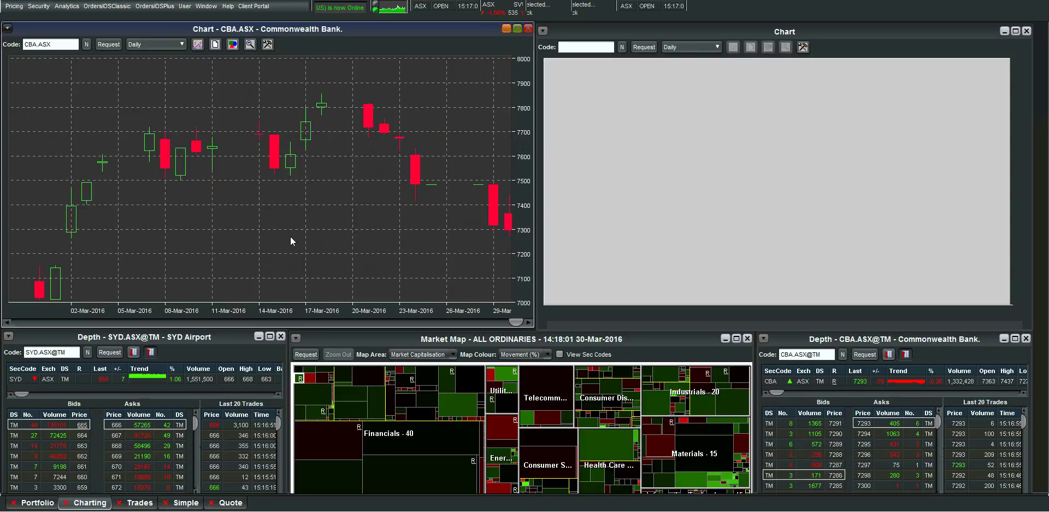
click(250, 45)
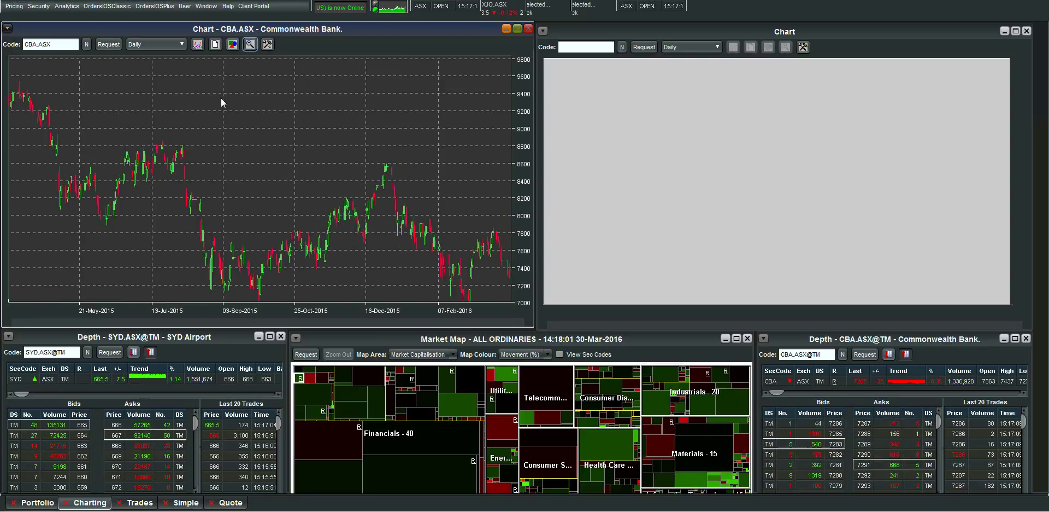
Step: Overlay a 21-period moving average on the CBA chart and colour it yellow
click(198, 47)
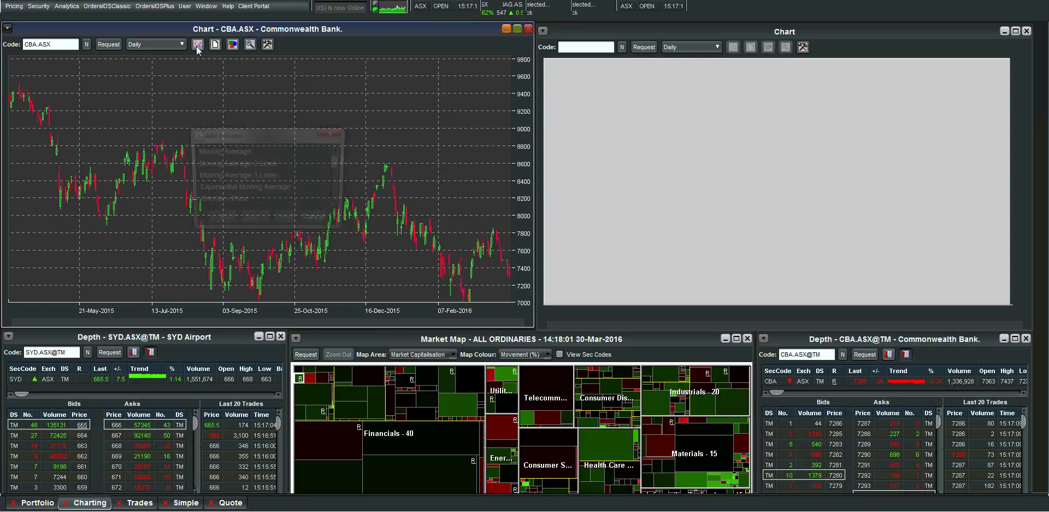
click(251, 153)
click(254, 221)
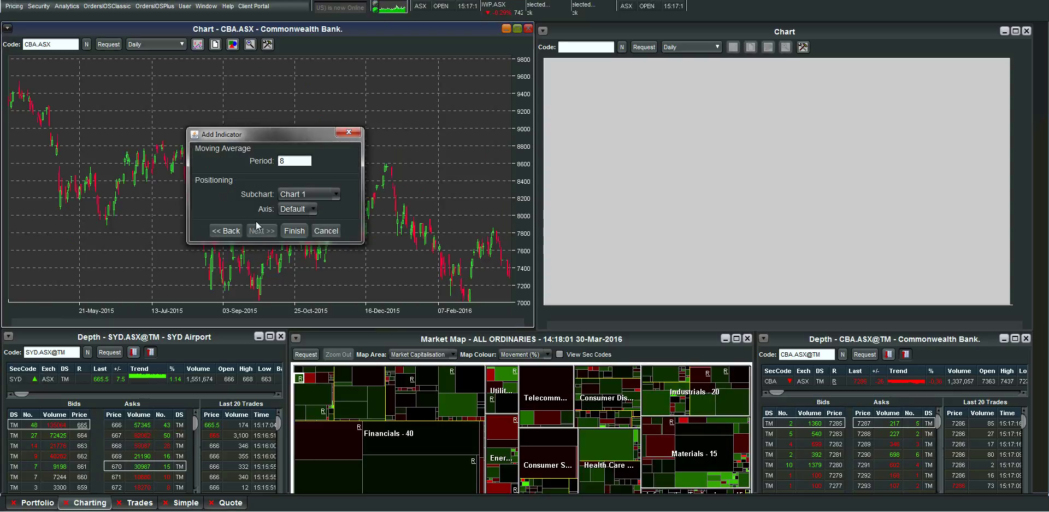
click(291, 159)
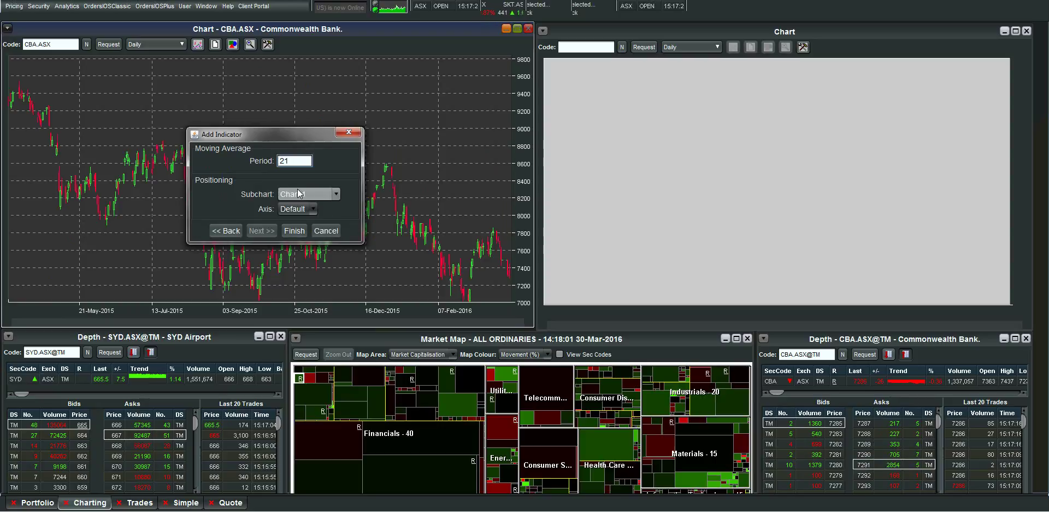
click(294, 232)
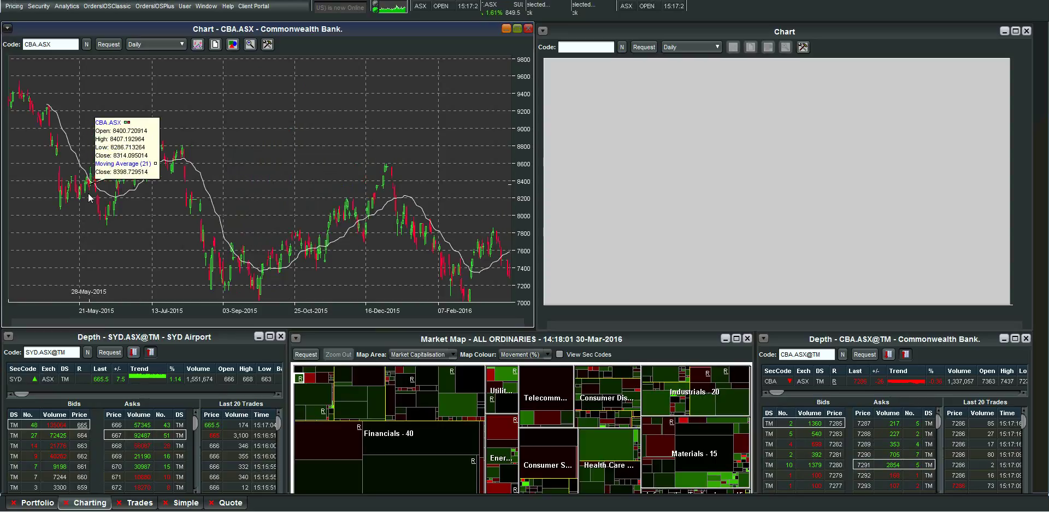
right_click(214, 215)
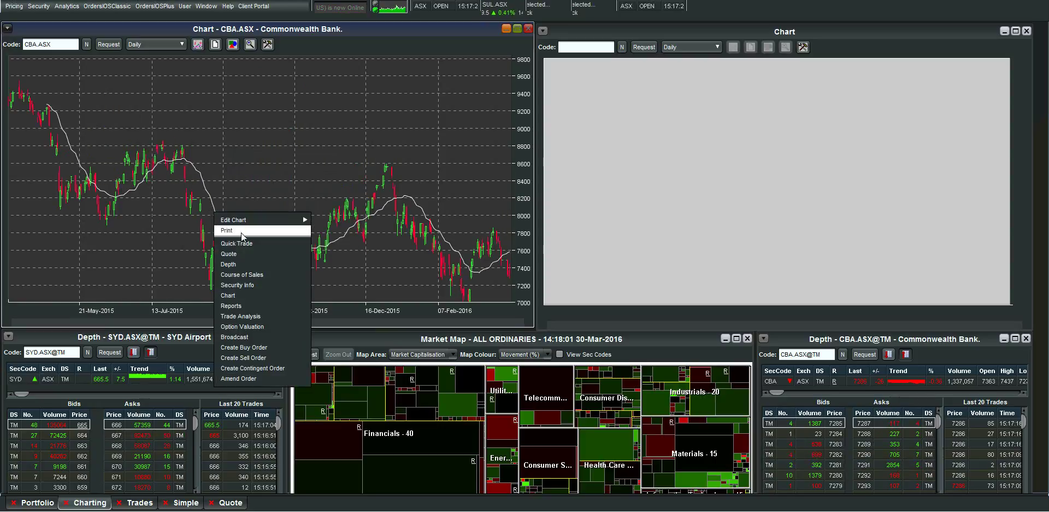
mouse_move(277, 220)
click(350, 246)
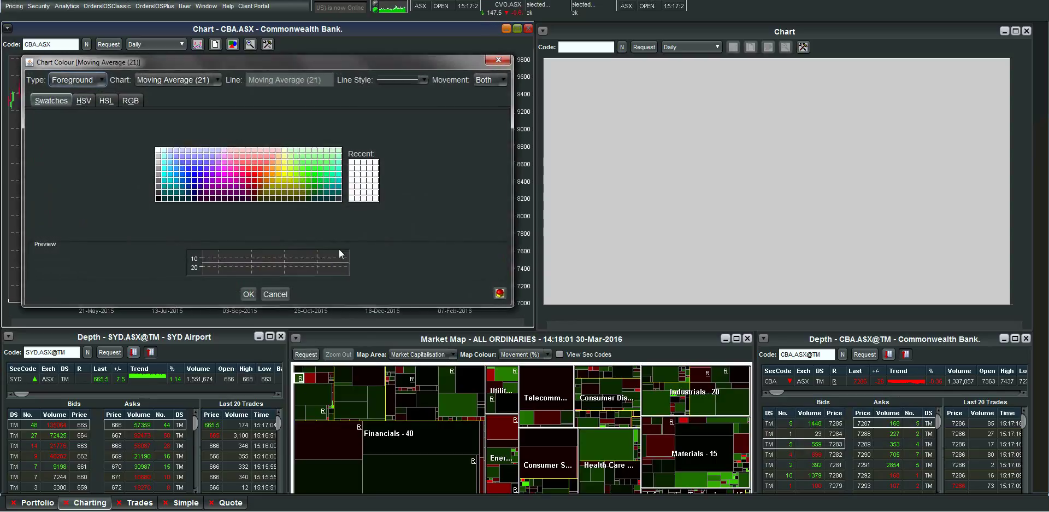
click(284, 168)
click(247, 295)
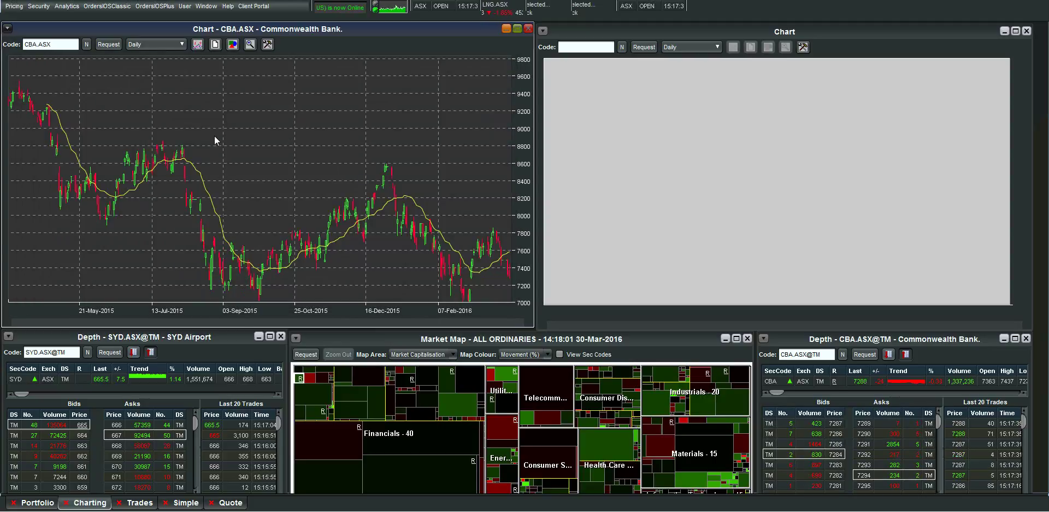
Step: Add a 14-period Relative Strength subchart and make the price panel above it taller
click(198, 45)
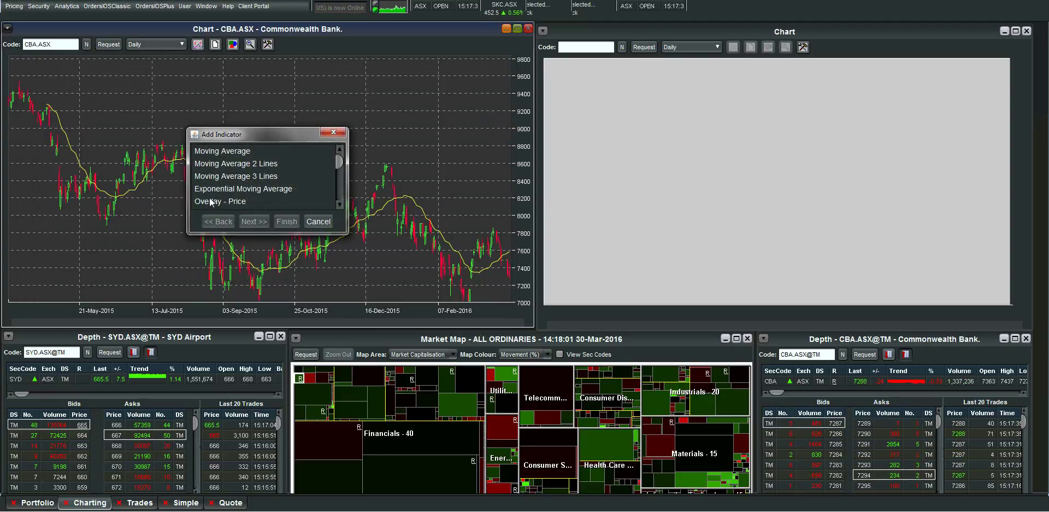
scroll(339, 165, down, 2)
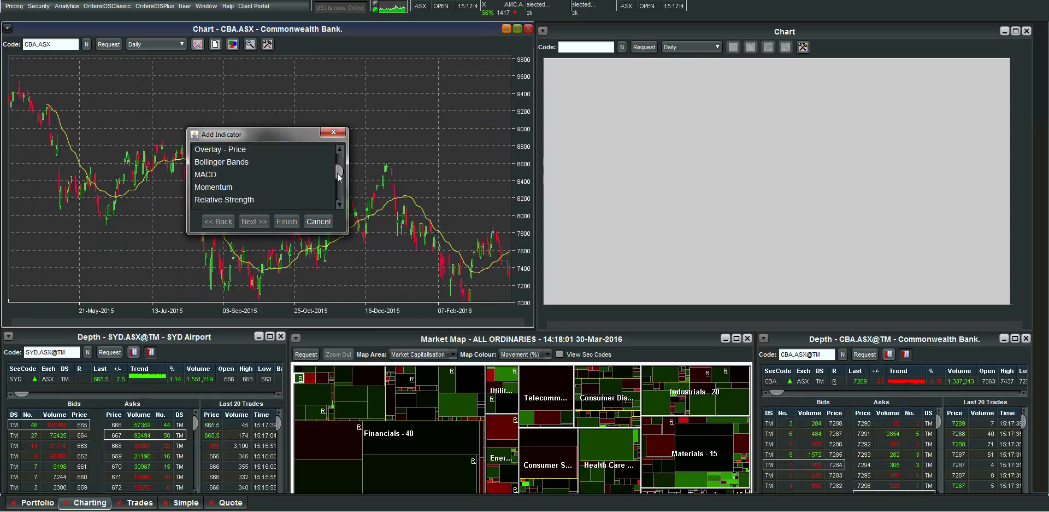
click(238, 202)
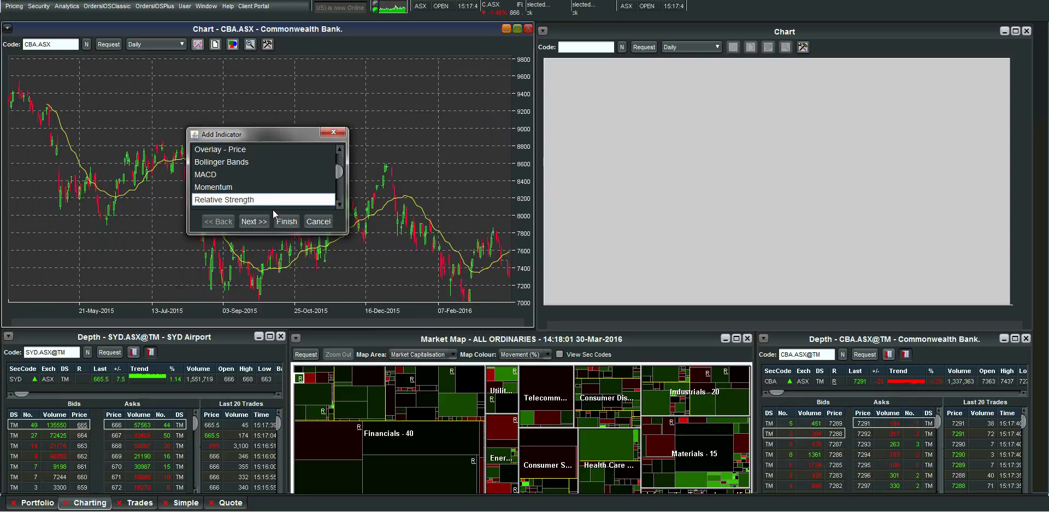
click(254, 221)
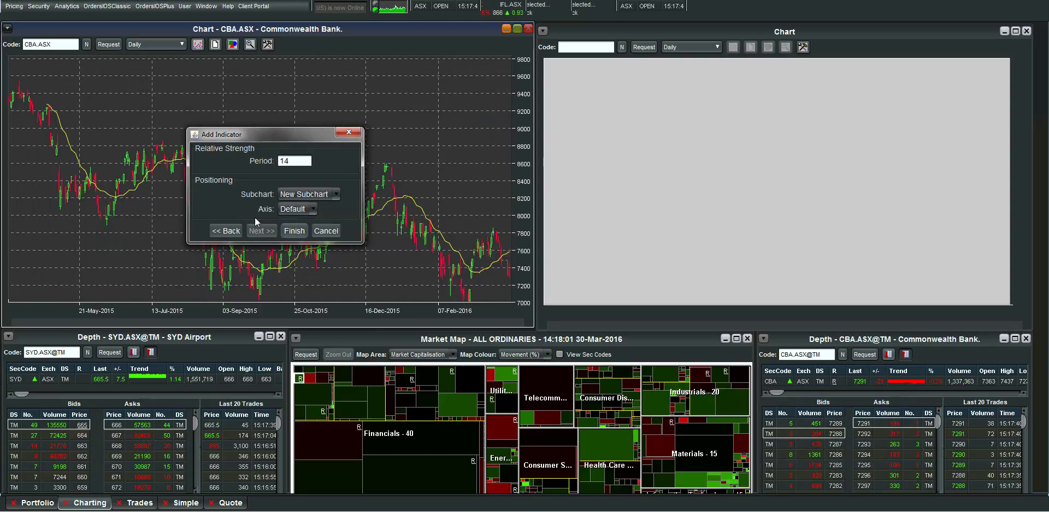
click(290, 232)
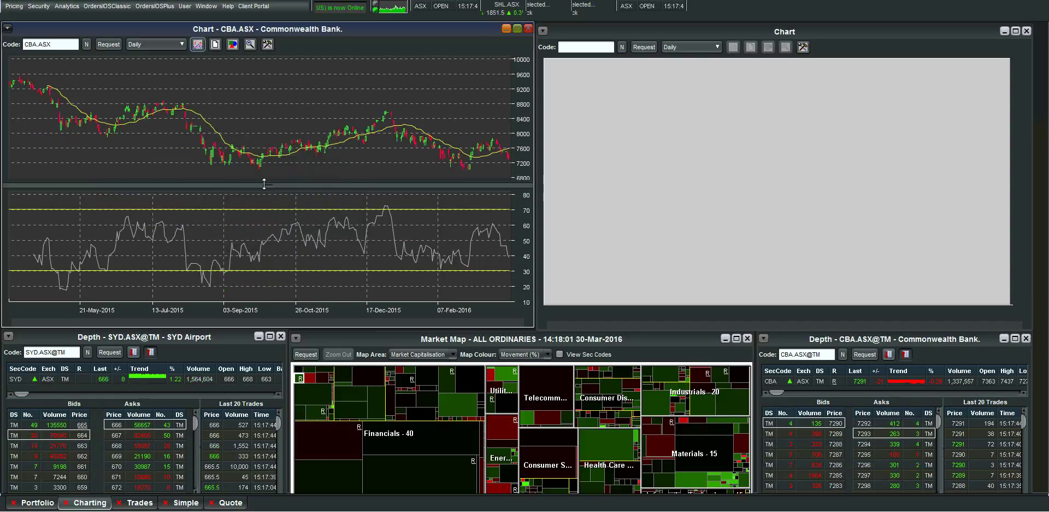
drag(264, 184, 264, 208)
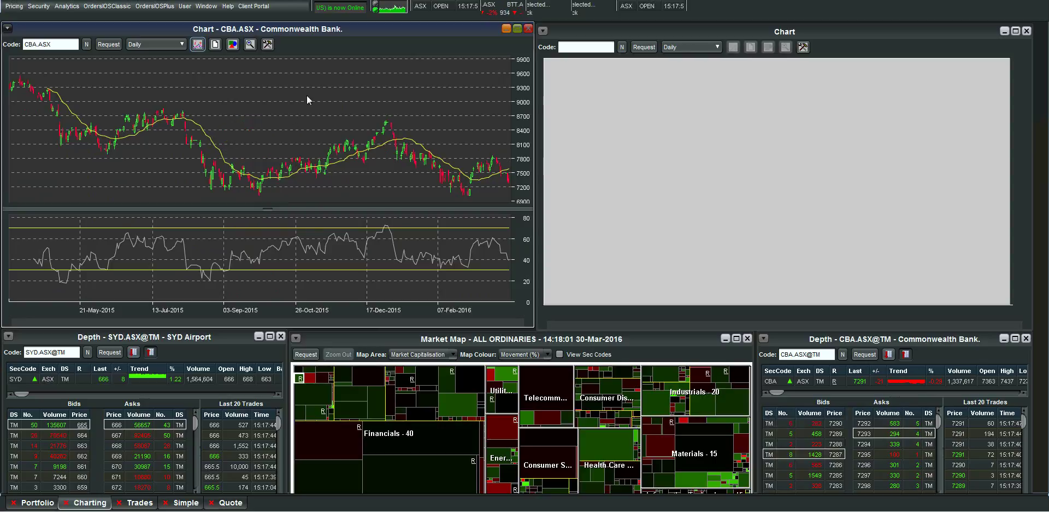
Step: Save the CBA chart setup from its chart menu under the name 'Moving Average & RSI (Candlestick)'
right_click(259, 92)
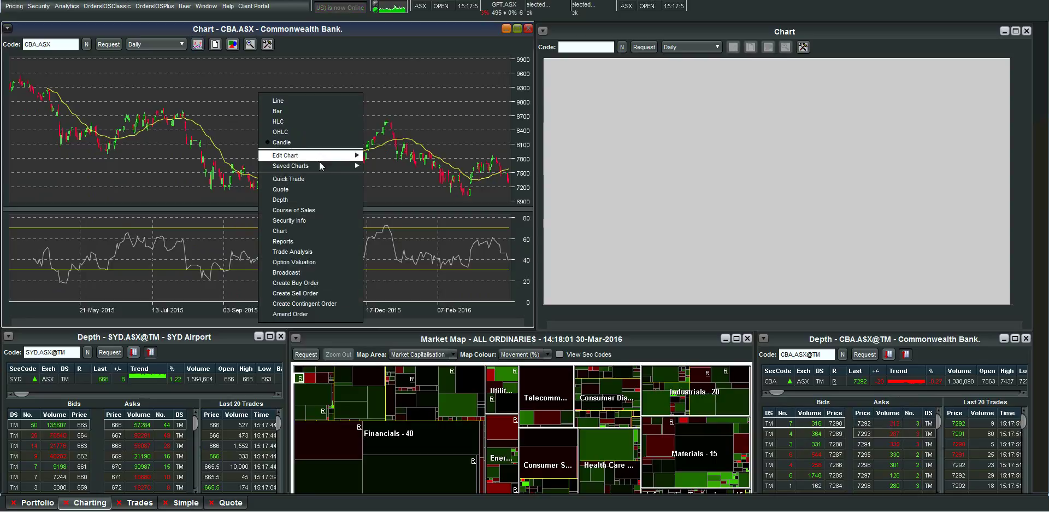
mouse_move(339, 170)
click(389, 169)
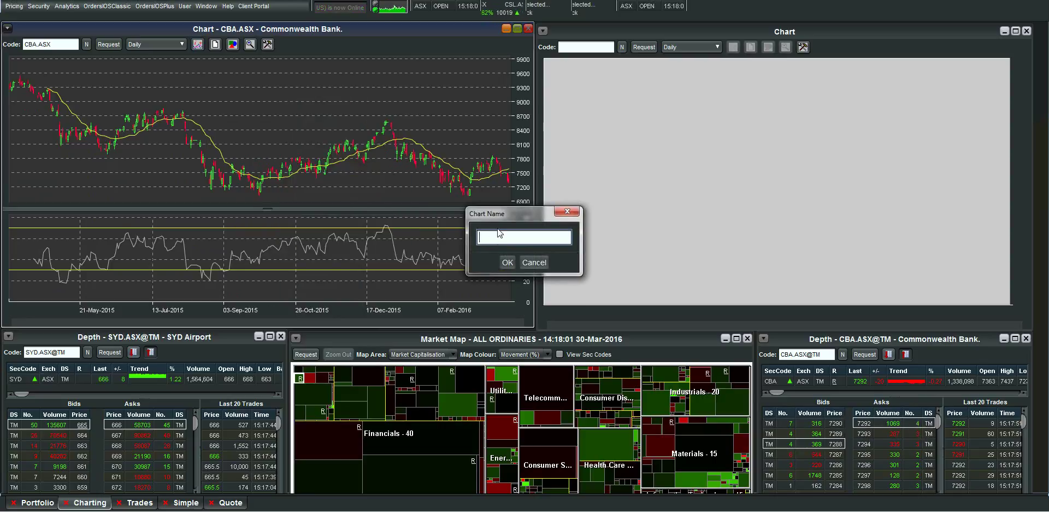
text(Moving )
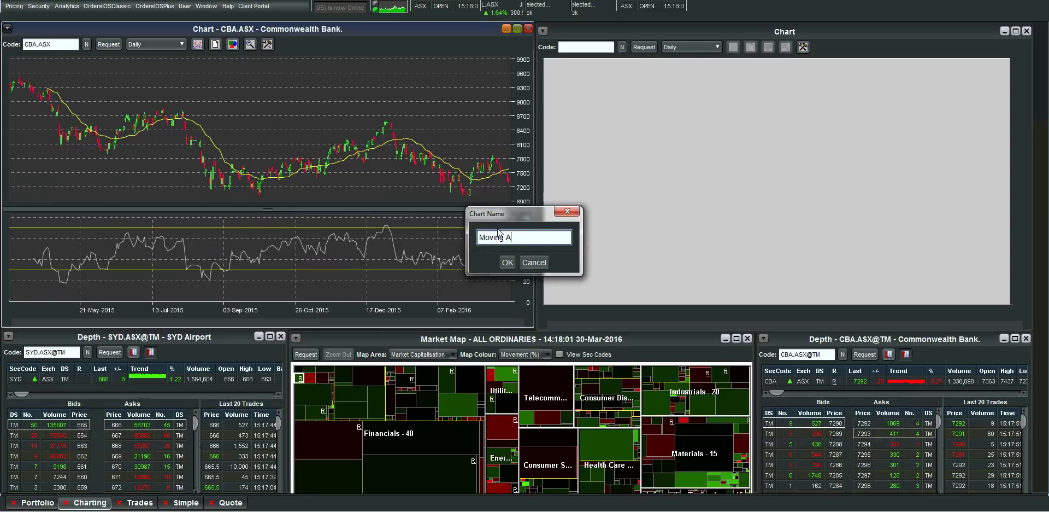
text(Average & RSI (Cand)
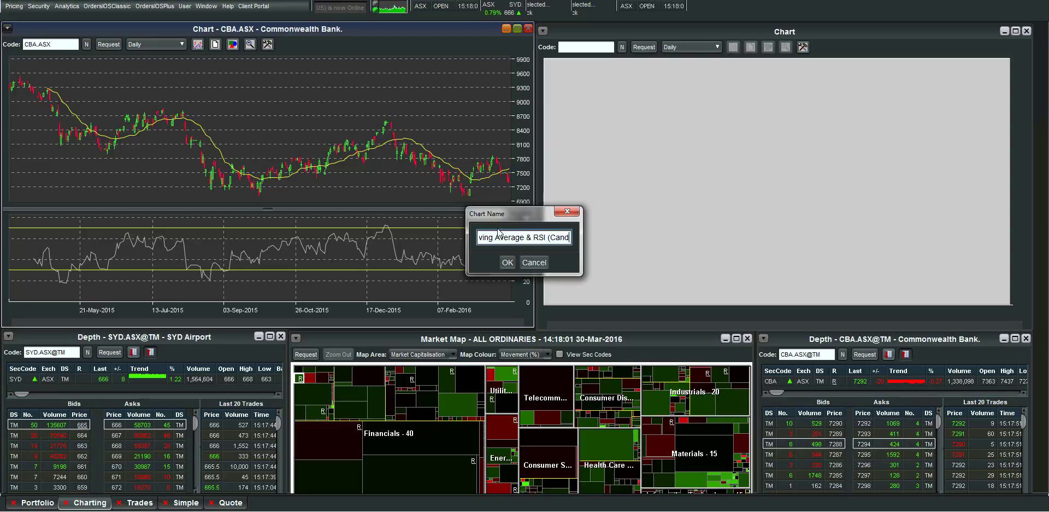
text(les)
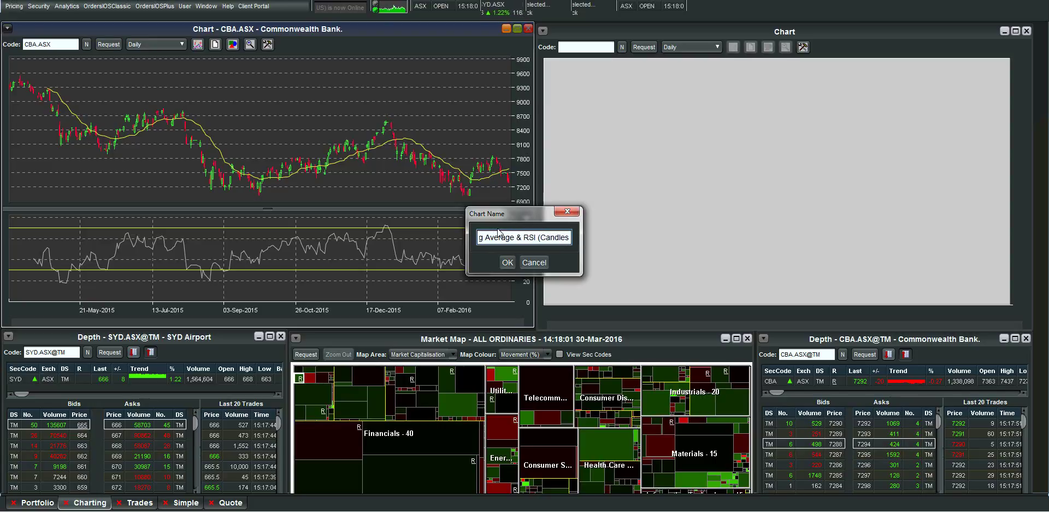
text(tick)
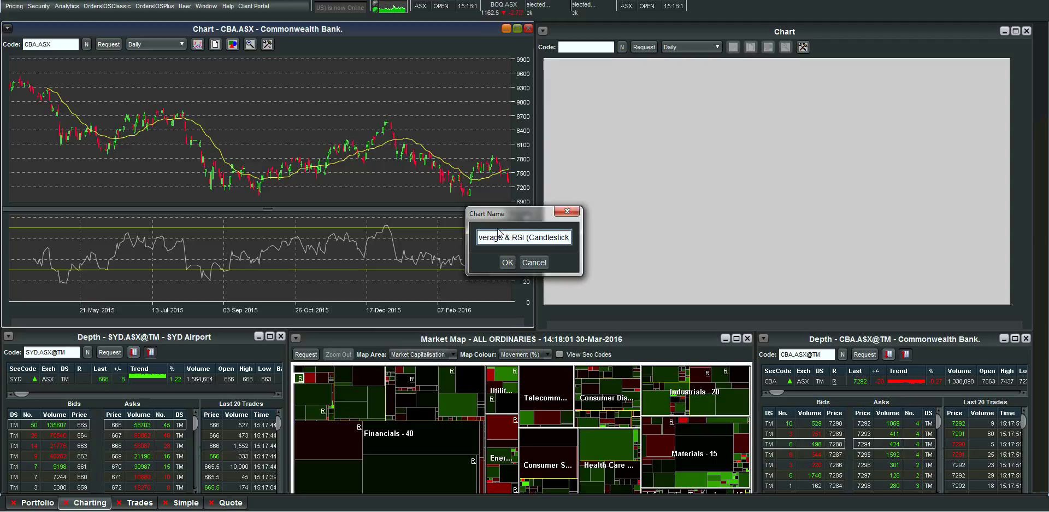
text())
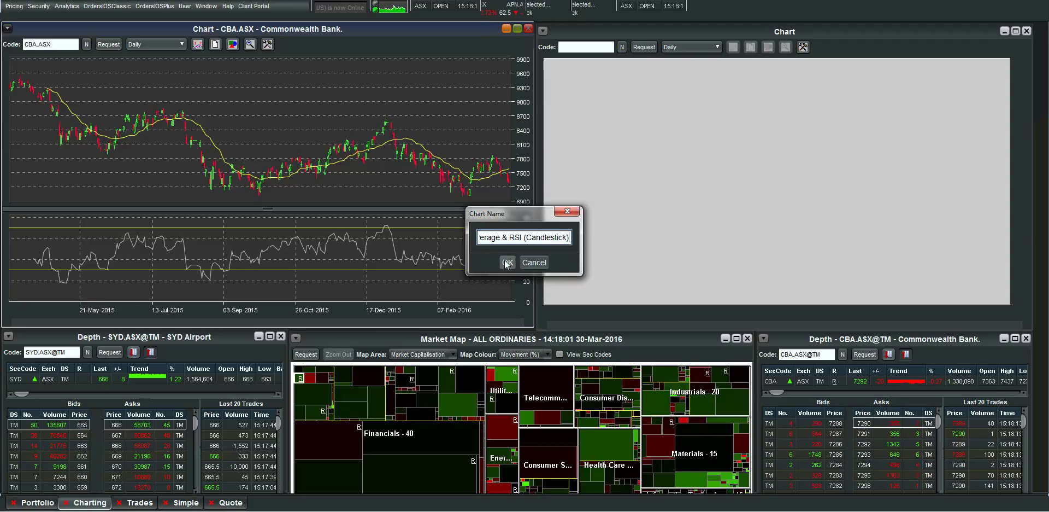
click(506, 263)
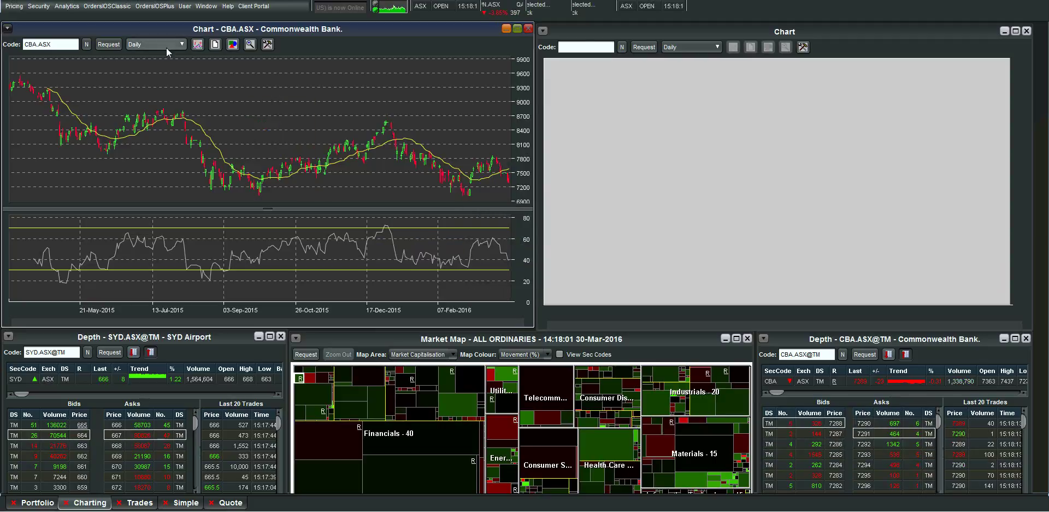
Step: Apply the saved Moving Average & RSI (Candlestick) chart and load NAB into it, after trying BHP
right_click(209, 85)
mouse_move(273, 159)
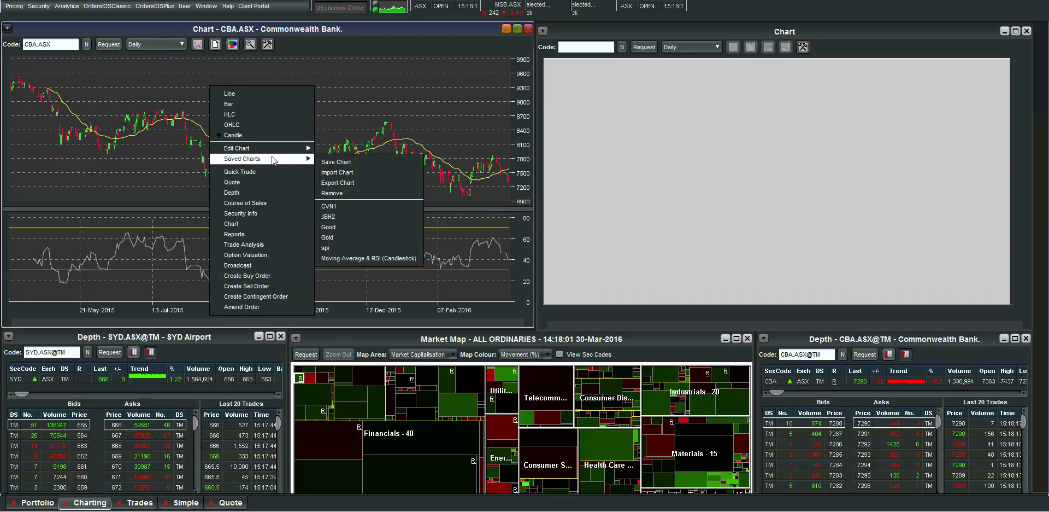
click(378, 259)
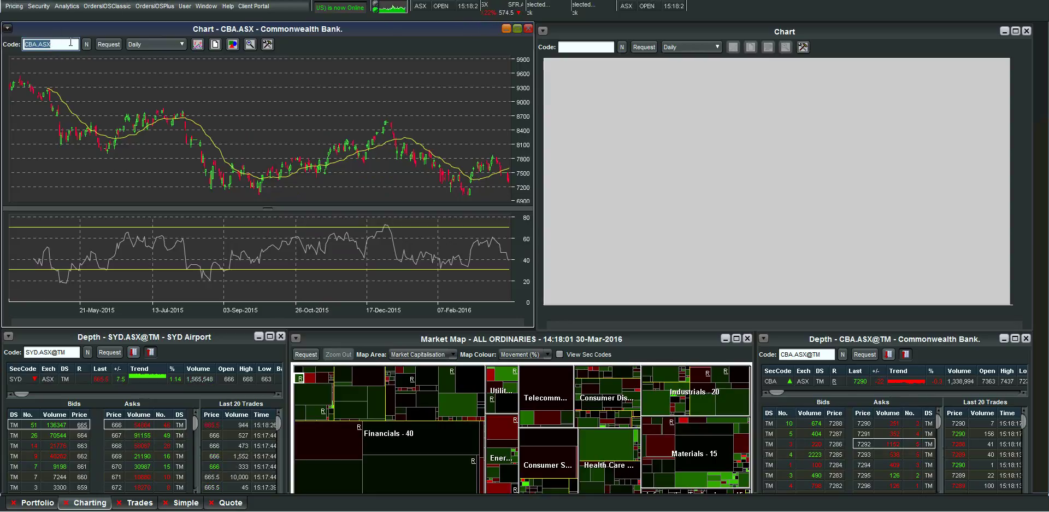
text(BHP)
key(Return)
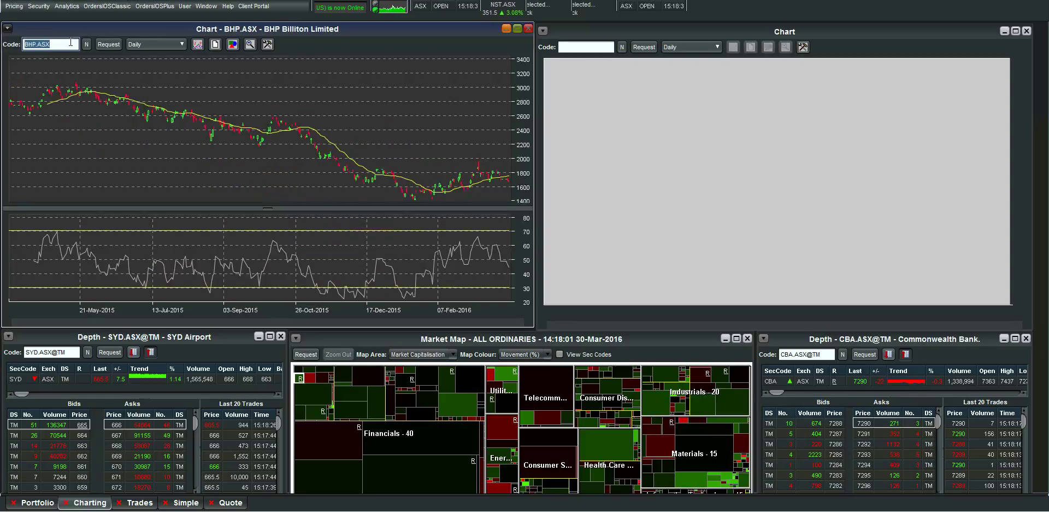
text(NAB)
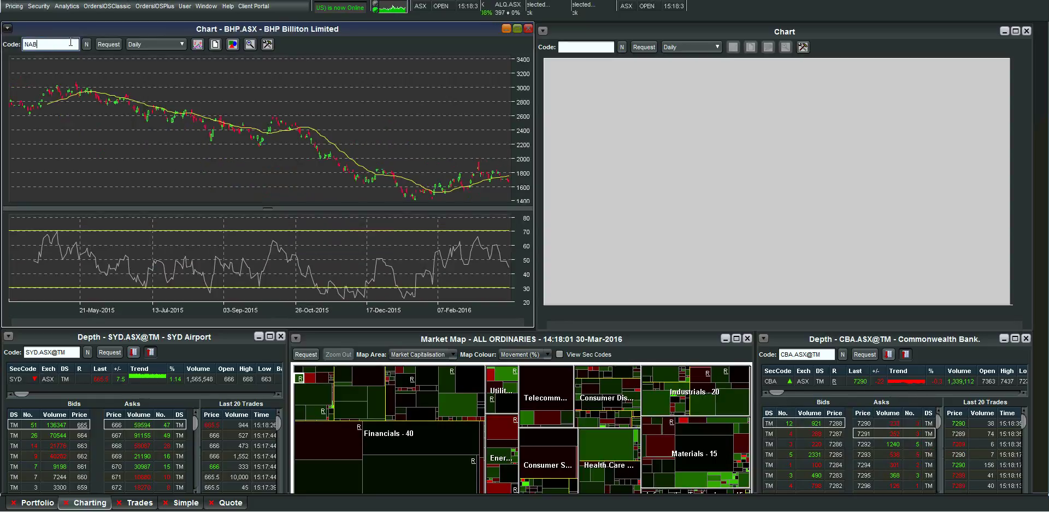
key(Return)
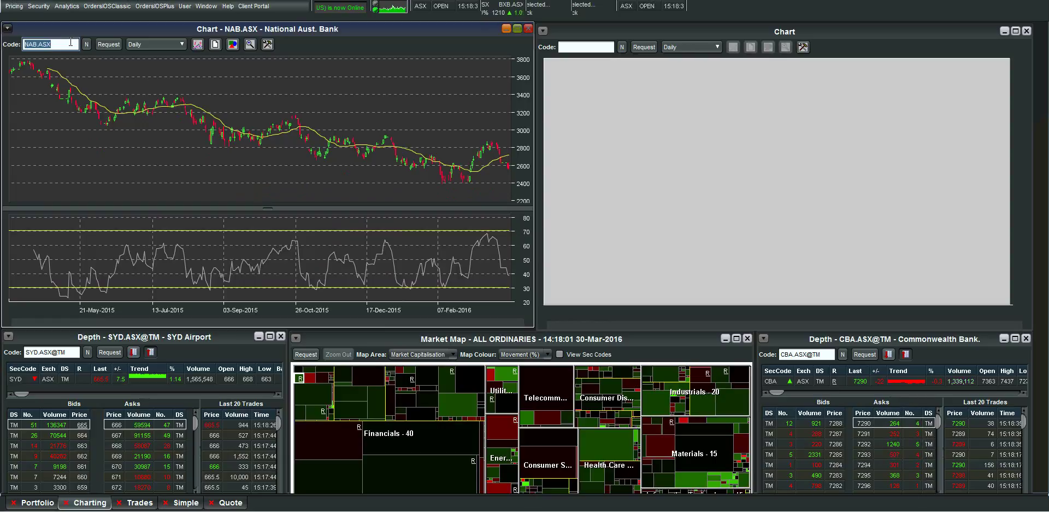
Step: Load CBA into the empty right-hand chart, then return focus to the NAB chart
click(596, 46)
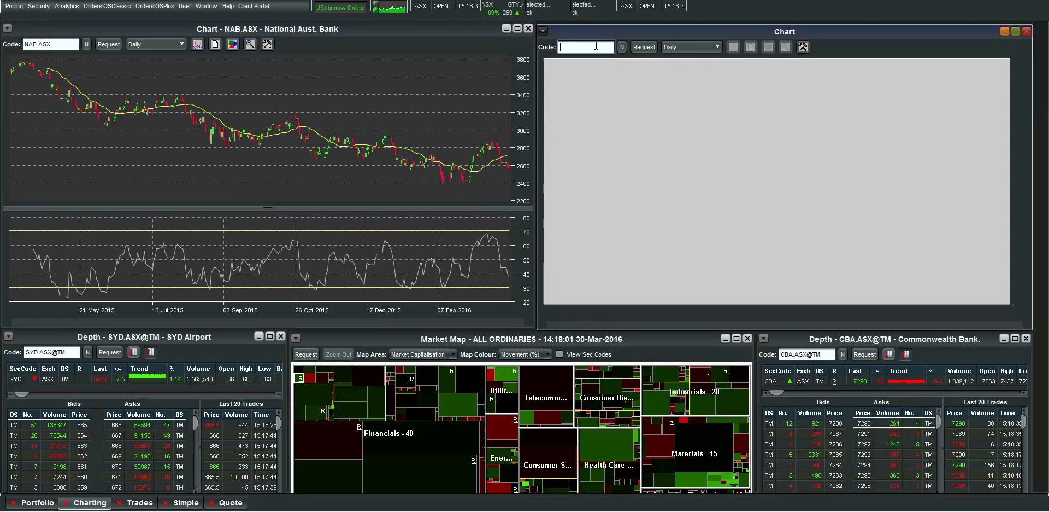
text(CBA)
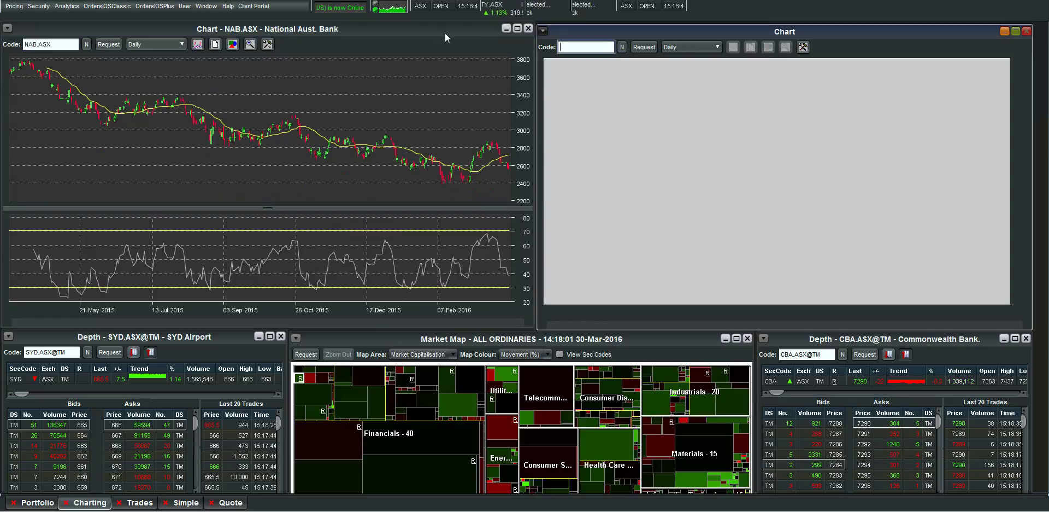
key(Return)
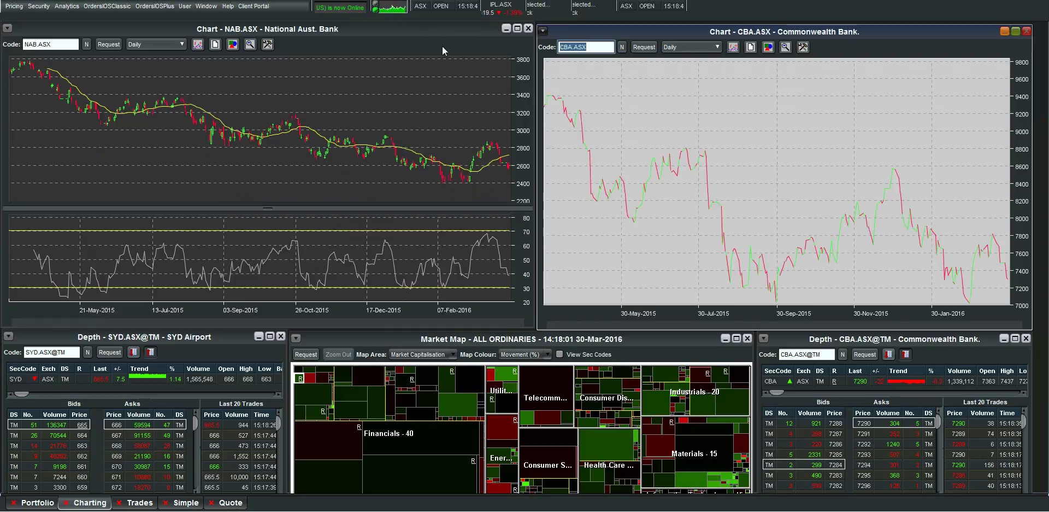
click(251, 83)
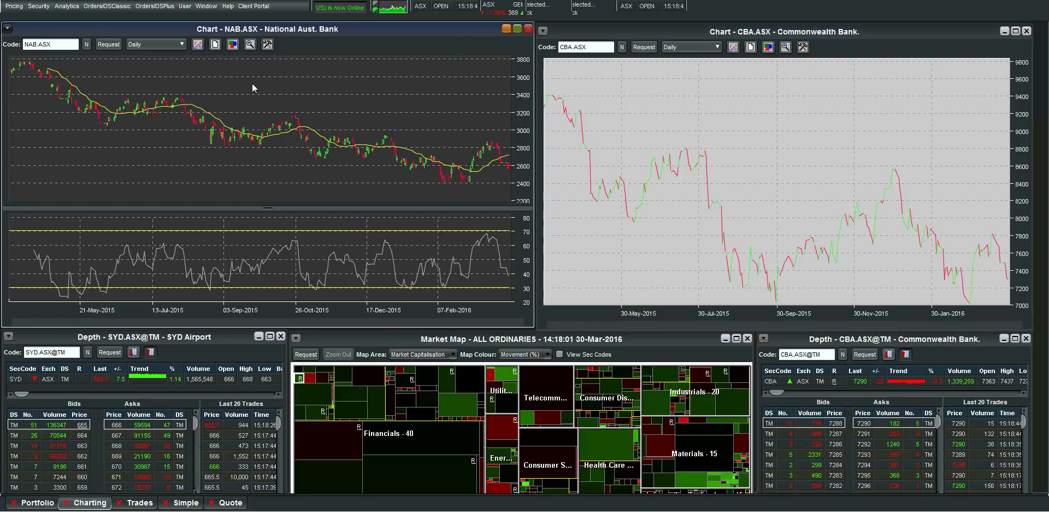
Step: Draw two parallel downward trend lines on the NAB chart, below and above the prices
click(233, 45)
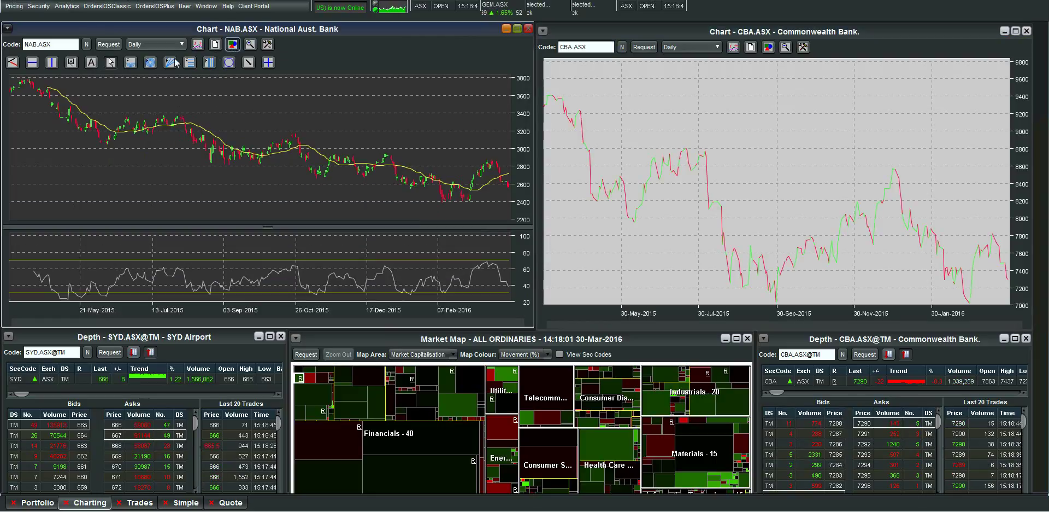
click(12, 62)
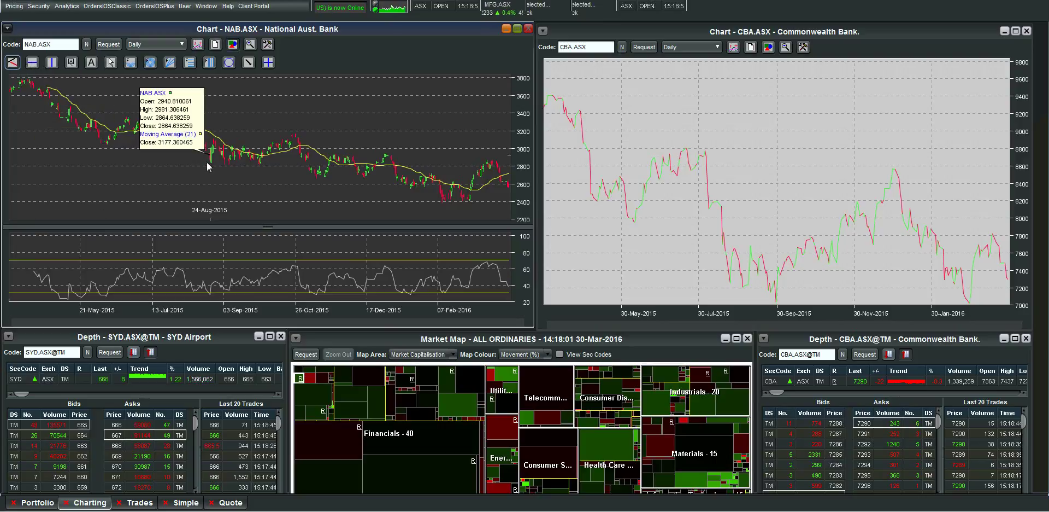
drag(215, 162, 481, 208)
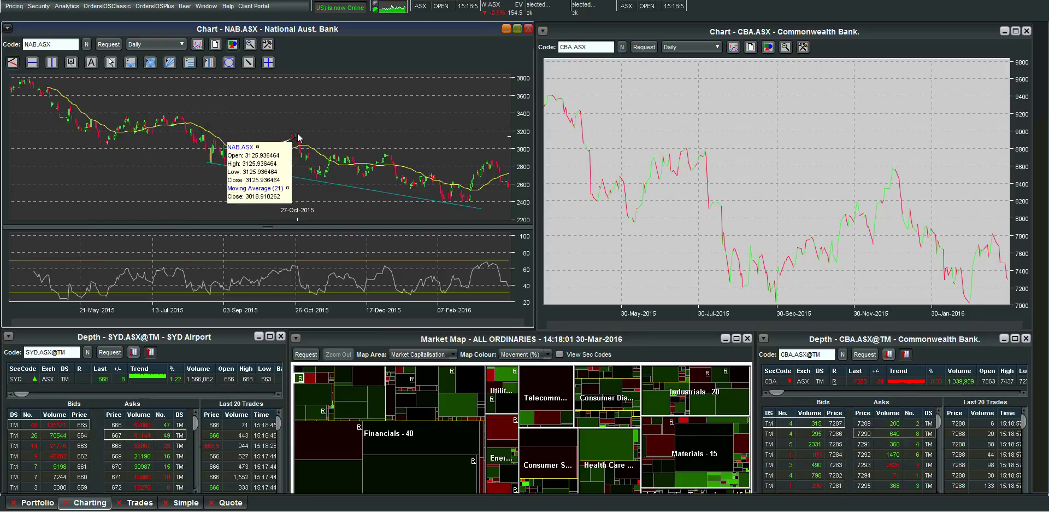
drag(297, 136, 519, 172)
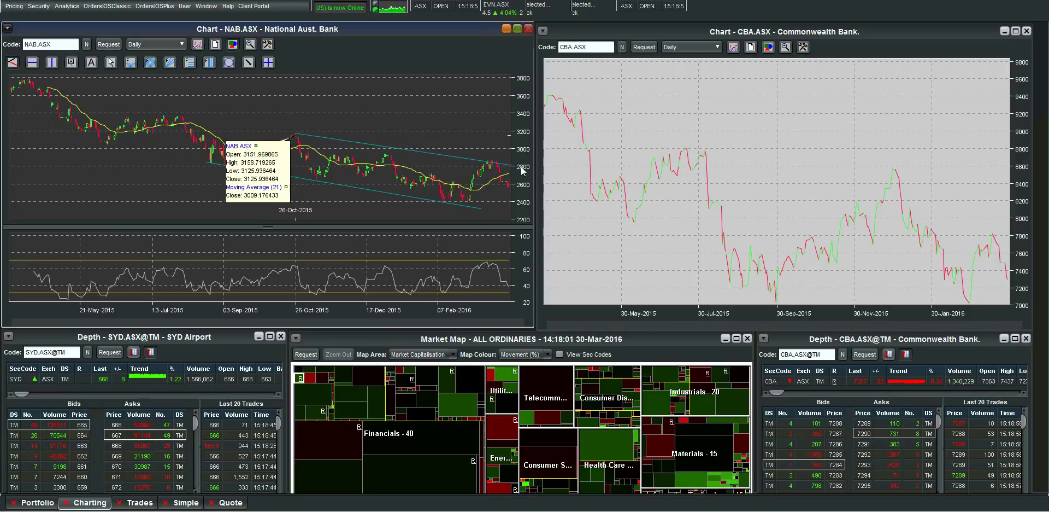
Step: Add a horizontal level line on NAB, turn on the crosshair date/price readout, and hide the drawing tools
click(33, 62)
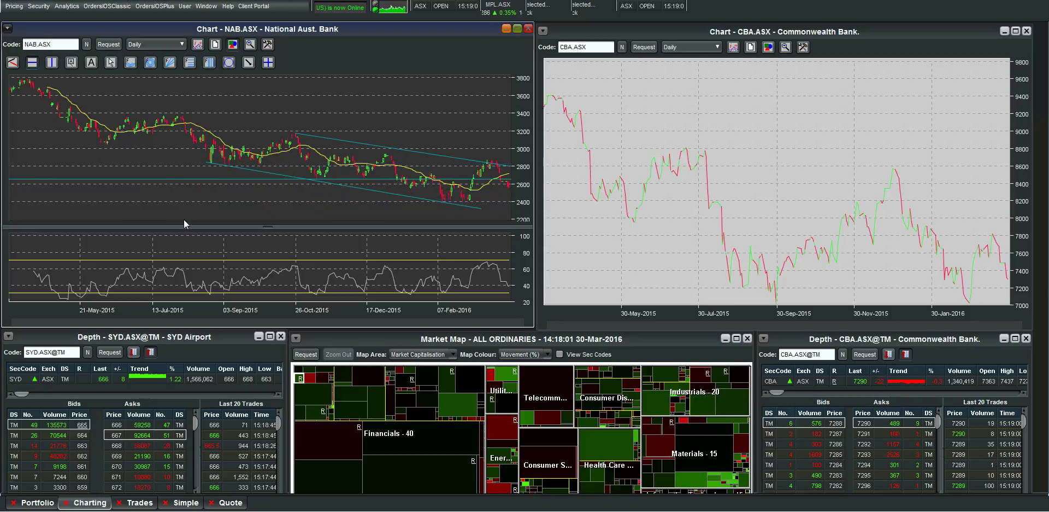
click(445, 202)
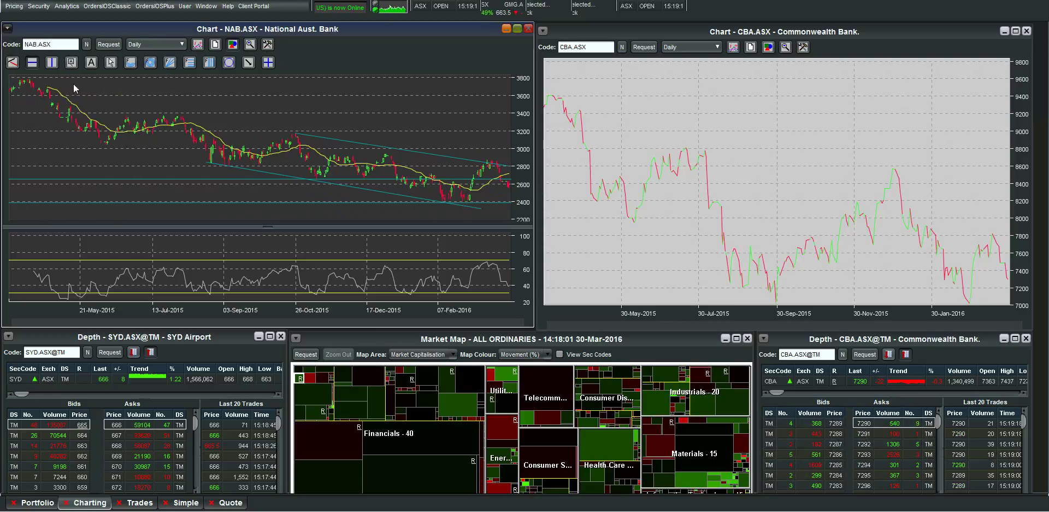
click(268, 63)
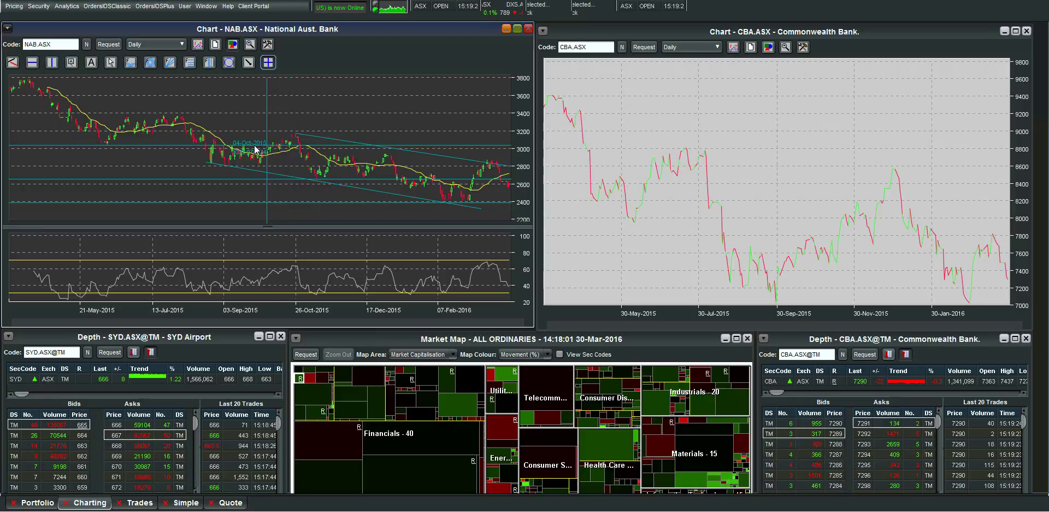
mouse_move(190, 134)
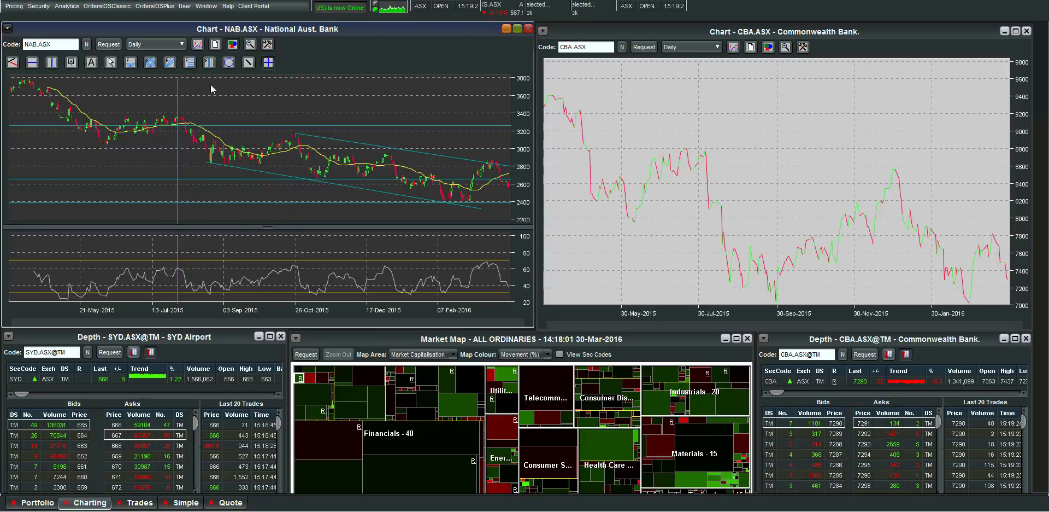
click(268, 62)
click(603, 44)
Step: Re-enter CBA as the right chart's security code and reload it
key(BackSpace)
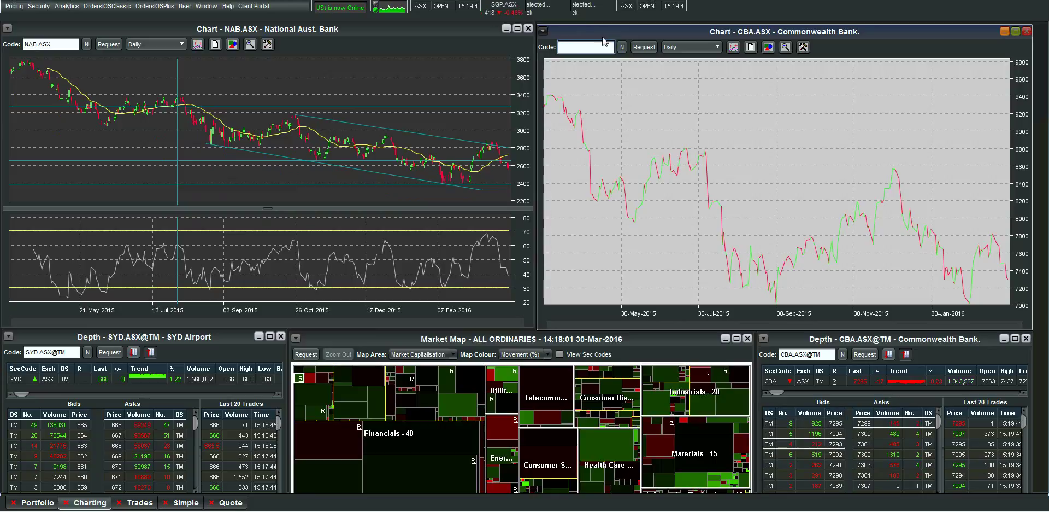
text(CB)
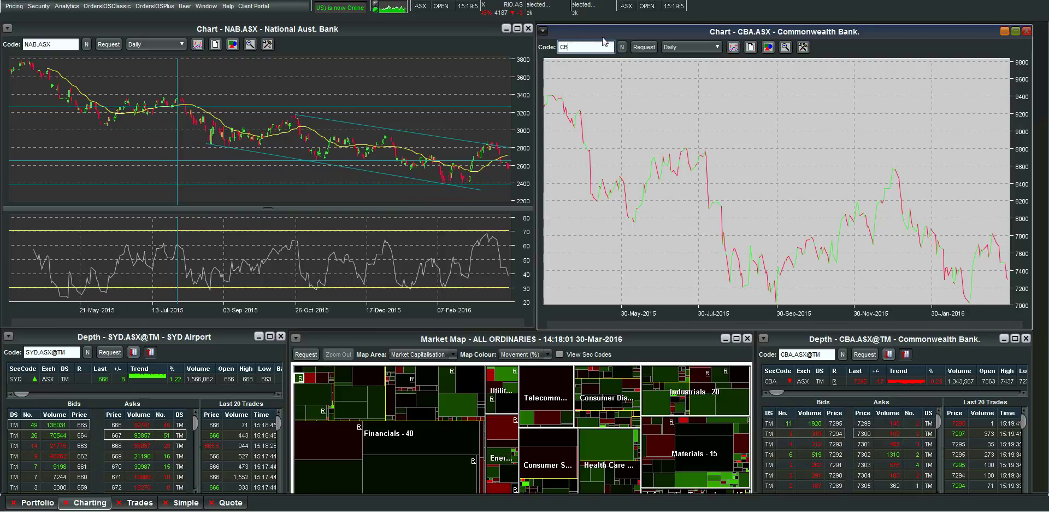
text(A)
key(Return)
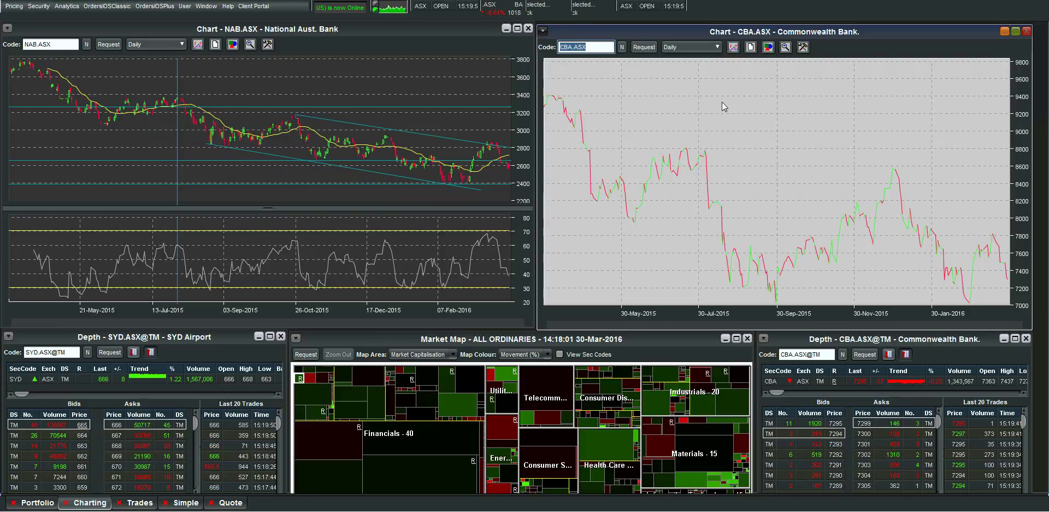
Step: Change the CBA price line colour to a single blue in the chart colour settings
right_click(737, 111)
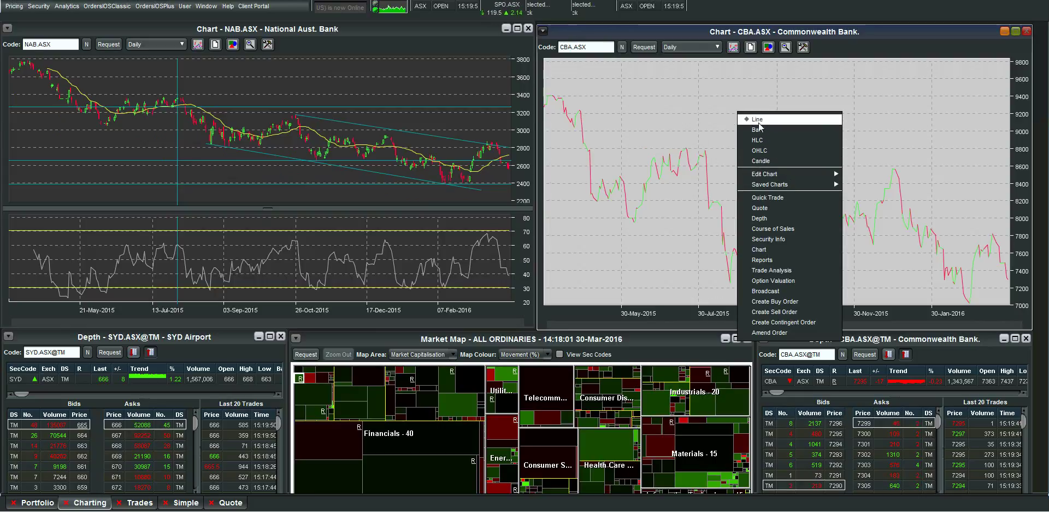
click(705, 110)
right_click(677, 102)
mouse_move(742, 164)
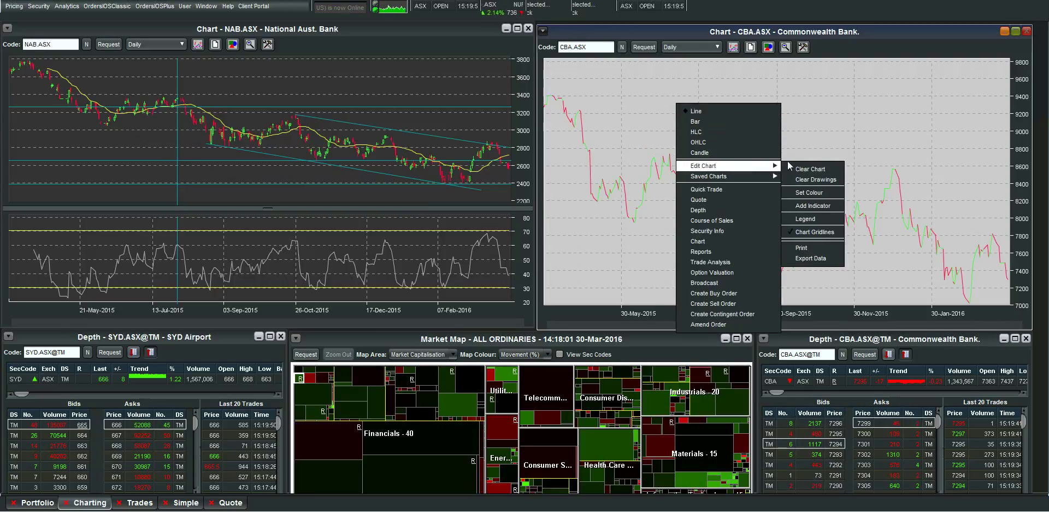
click(803, 201)
click(712, 171)
click(766, 297)
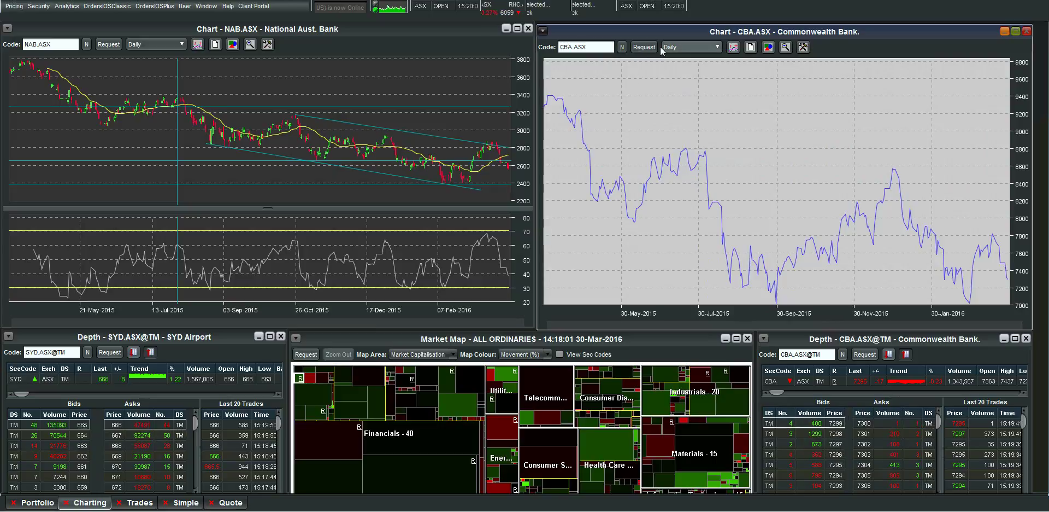
Step: Add an Overlay - Price indicator for ANZ to the CBA chart on Chart 1, left axis
click(734, 47)
scroll(768, 176, down, 1)
scroll(768, 176, down, 3)
scroll(768, 176, up, 3)
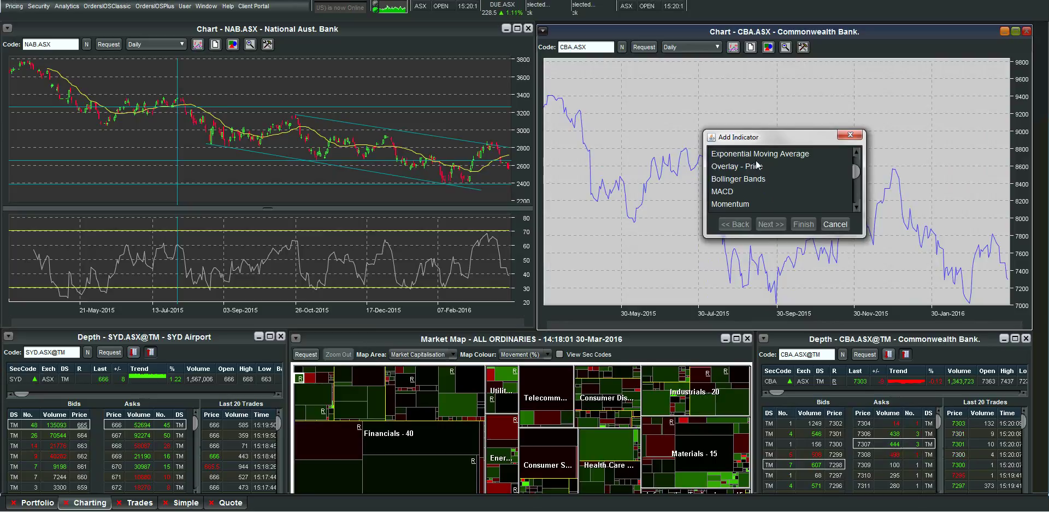
click(760, 166)
click(770, 224)
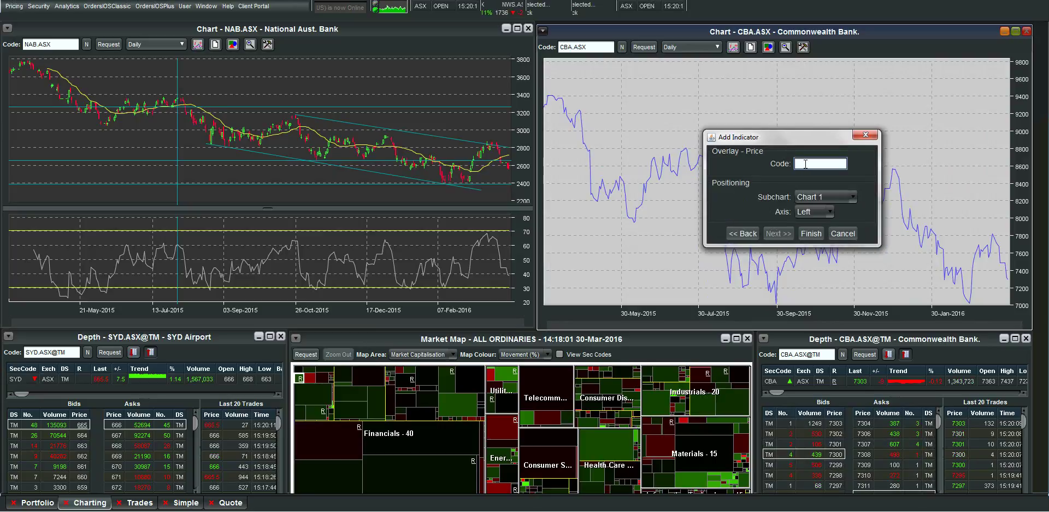
text(ANZ)
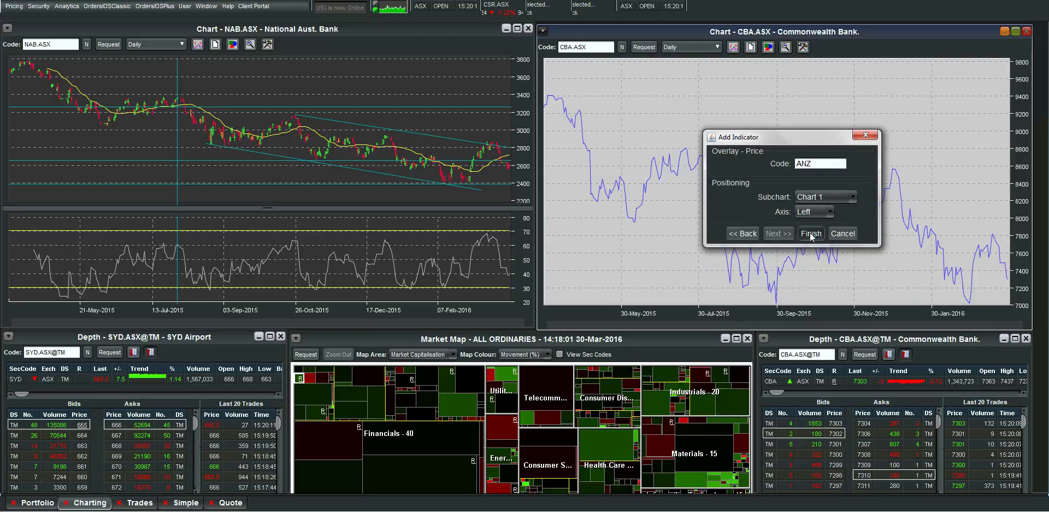
click(811, 234)
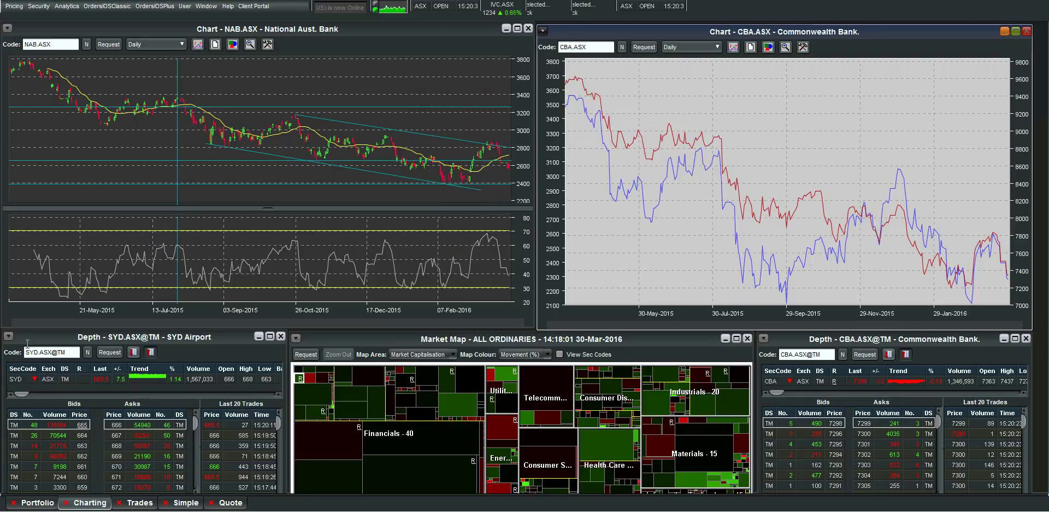
Step: Load CBA into the left depth window and ANZ into the right depth window
click(45, 353)
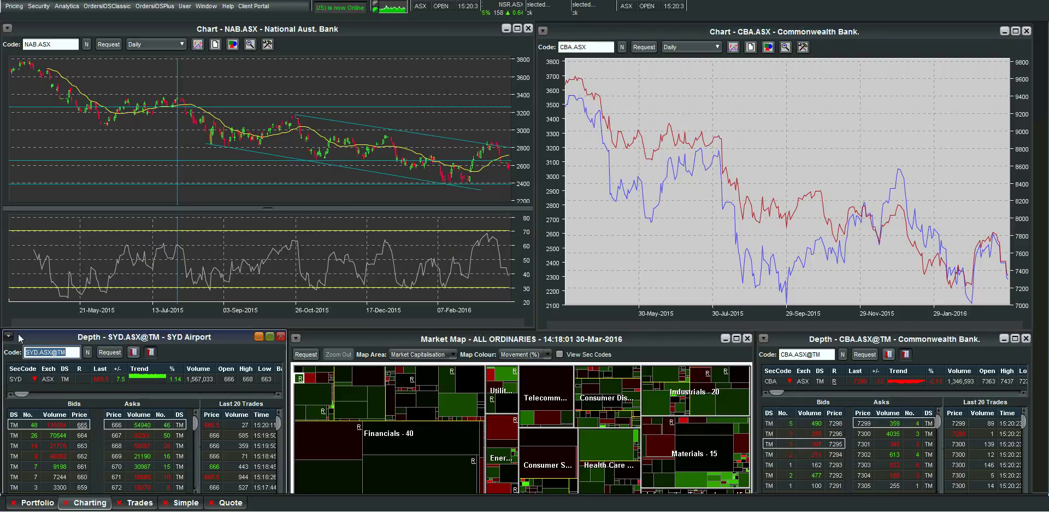
key(Return)
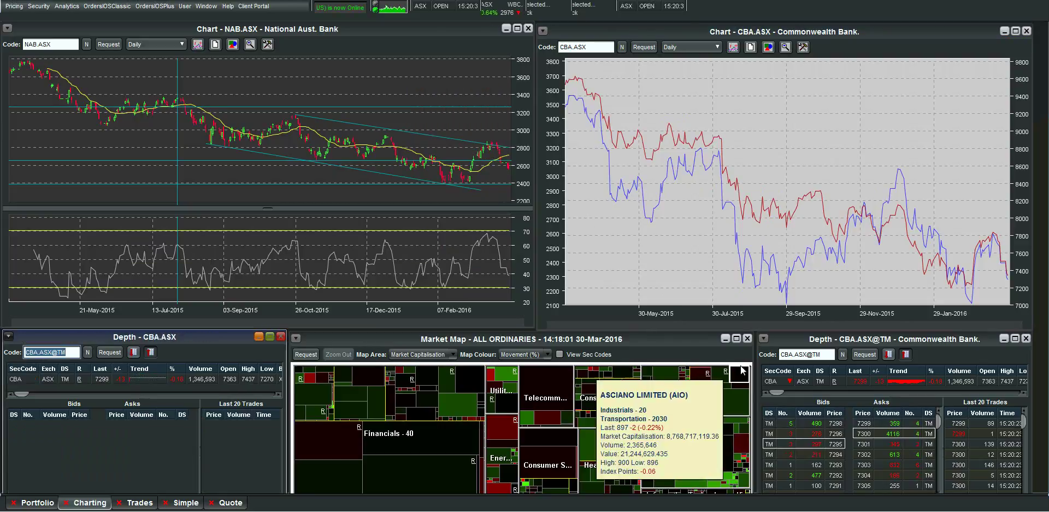
drag(781, 355, 797, 356)
text(ANZ)
key(Return)
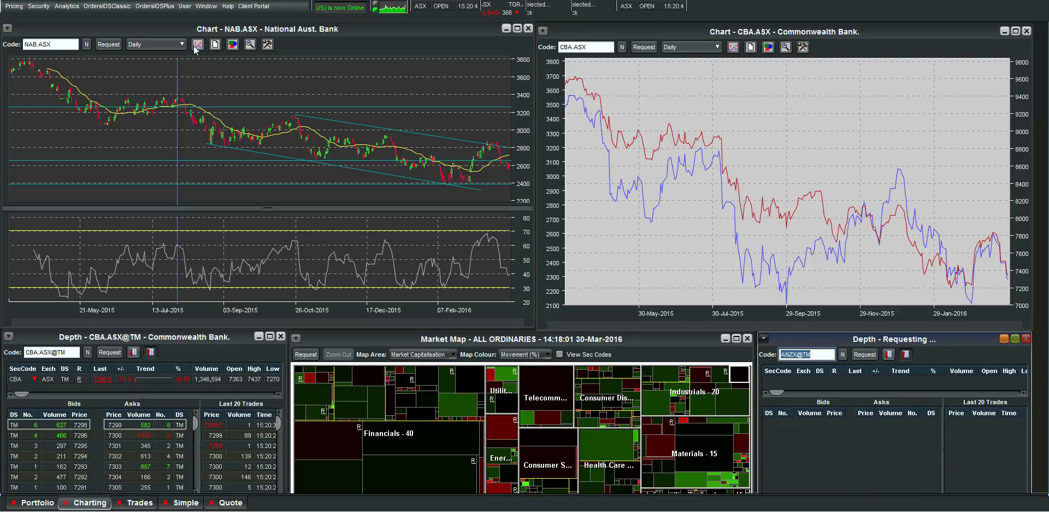
Step: Switch NAB to Intra 1 min over 1 Day and zoom into roughly 14:05–15:21
click(177, 44)
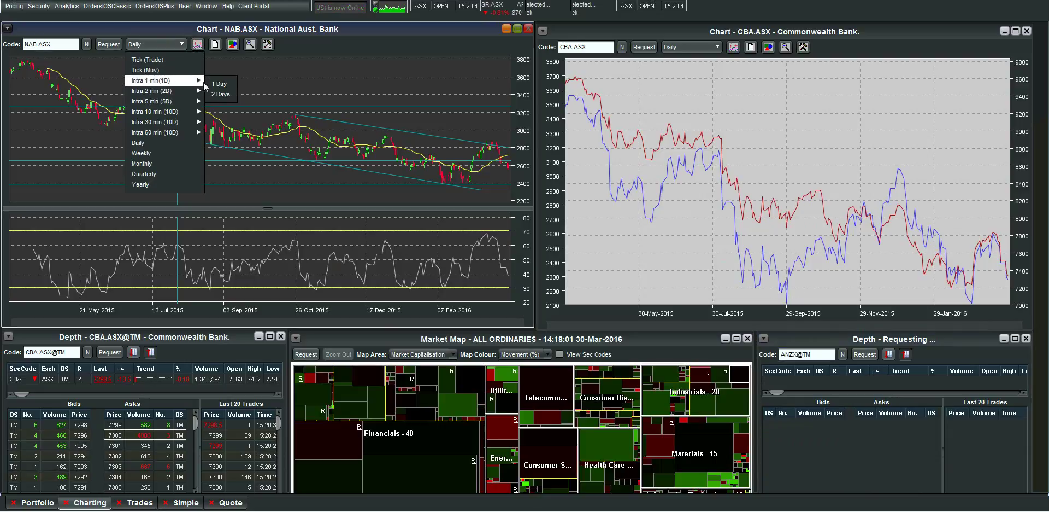
click(211, 84)
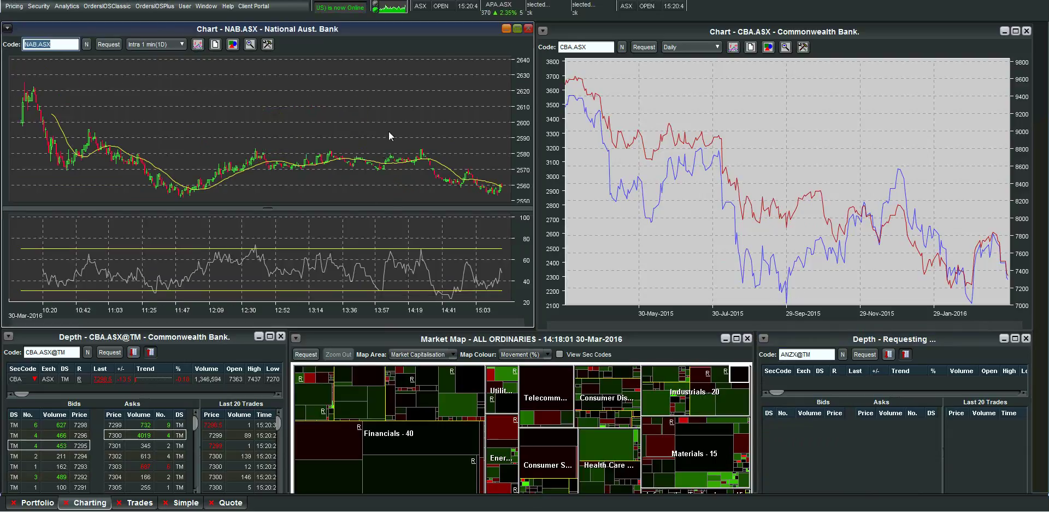
drag(388, 126, 519, 125)
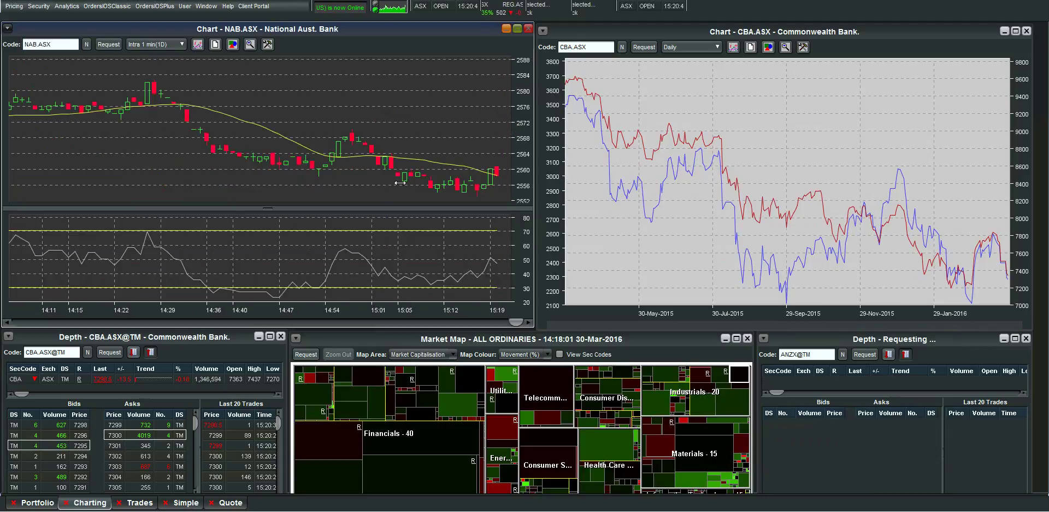
click(327, 129)
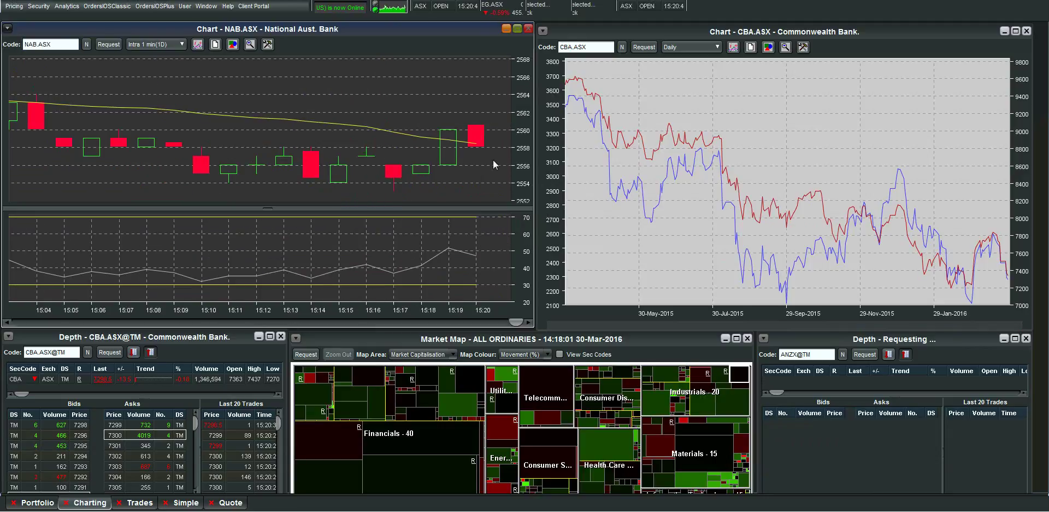
right_click(11, 377)
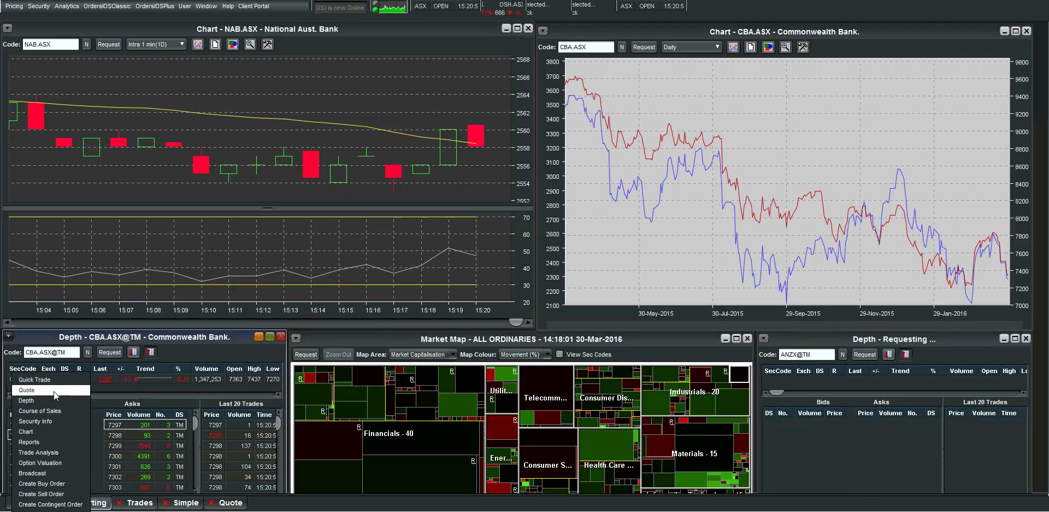
Step: Open a Quick Trade for CBA with volume 500, then close the Quick Trade Panel
click(61, 381)
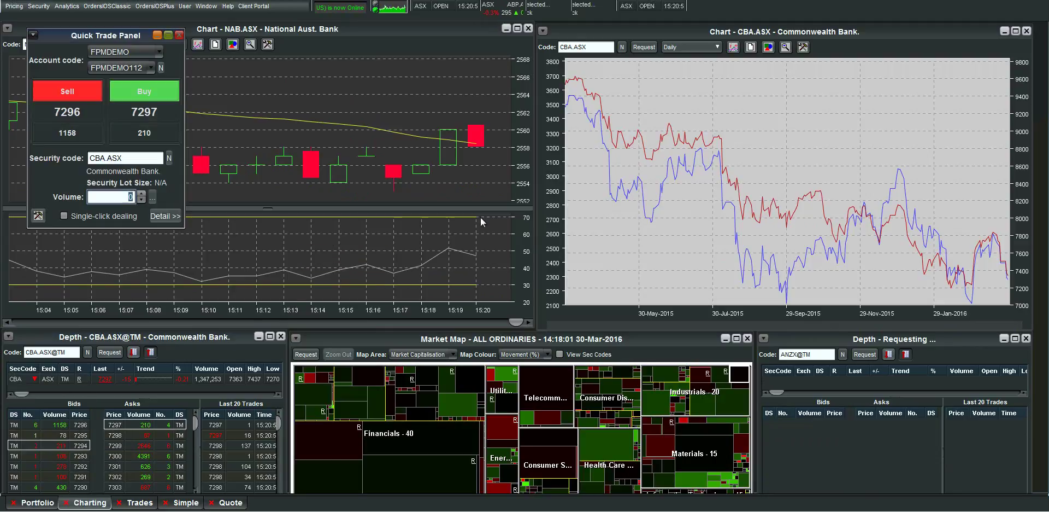
text(500)
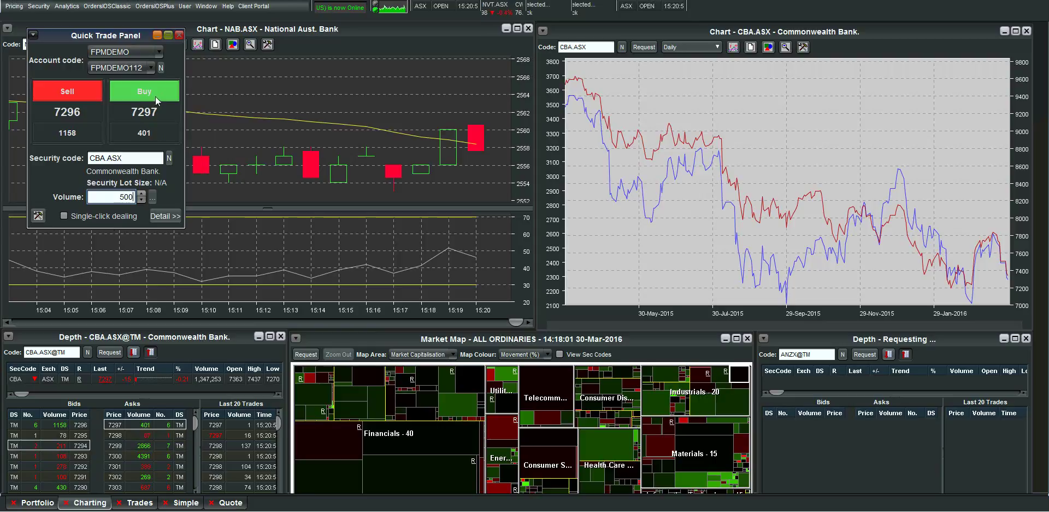
click(179, 36)
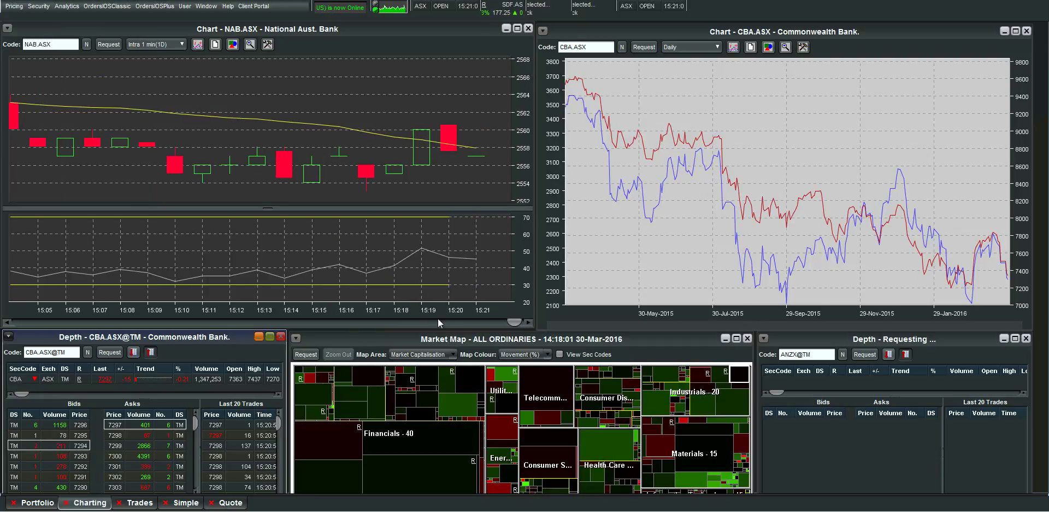
Step: Bring the CBA chart forward and resize it into a small top-right panel
mouse_move(299, 376)
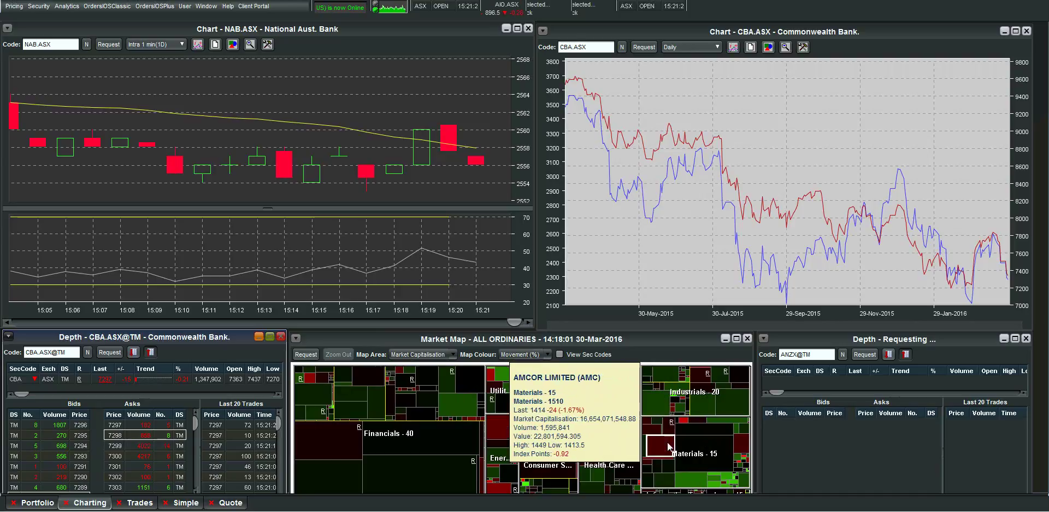
click(573, 280)
drag(575, 281, 762, 243)
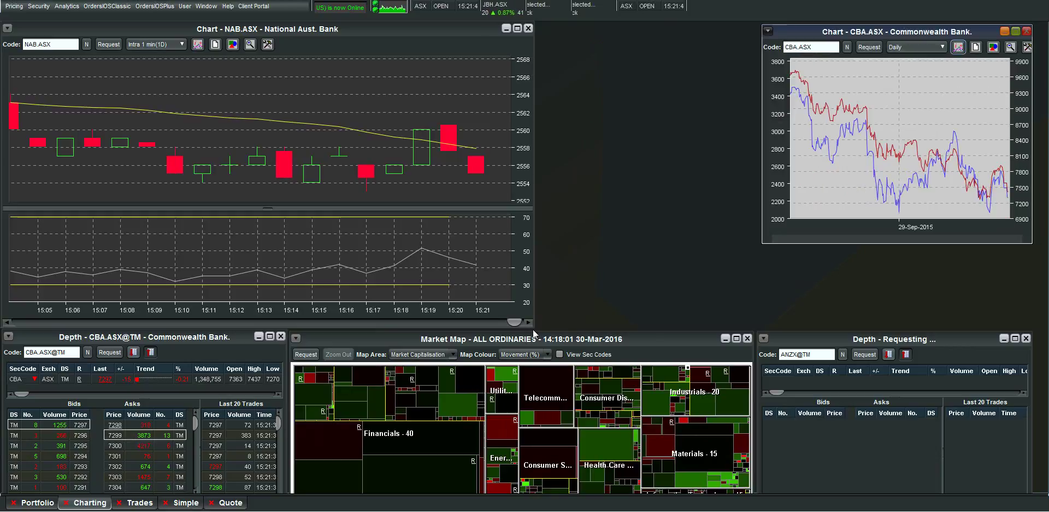
Step: Shrink the NAB chart to the top left, zoom it out to the whole day, and add a Chart window
drag(533, 327, 308, 216)
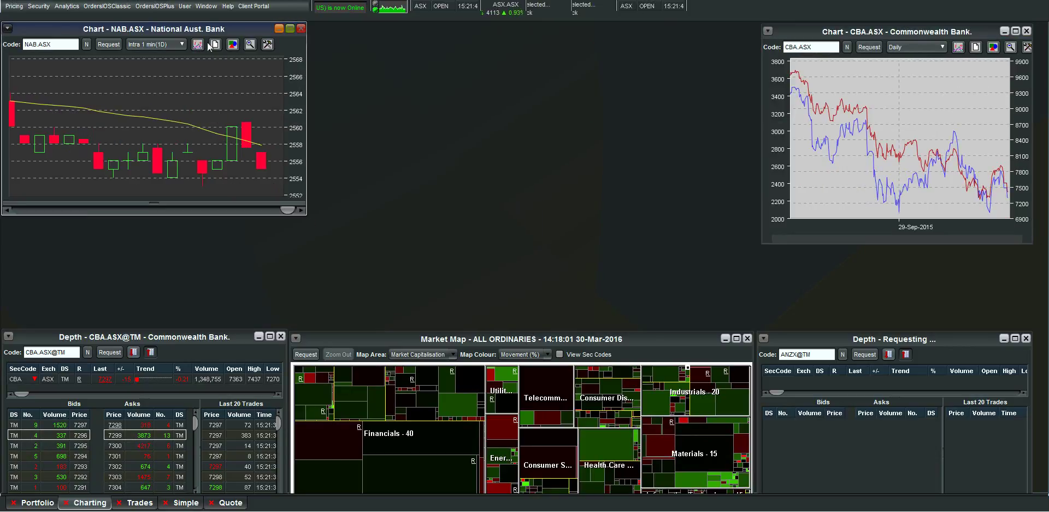
click(250, 45)
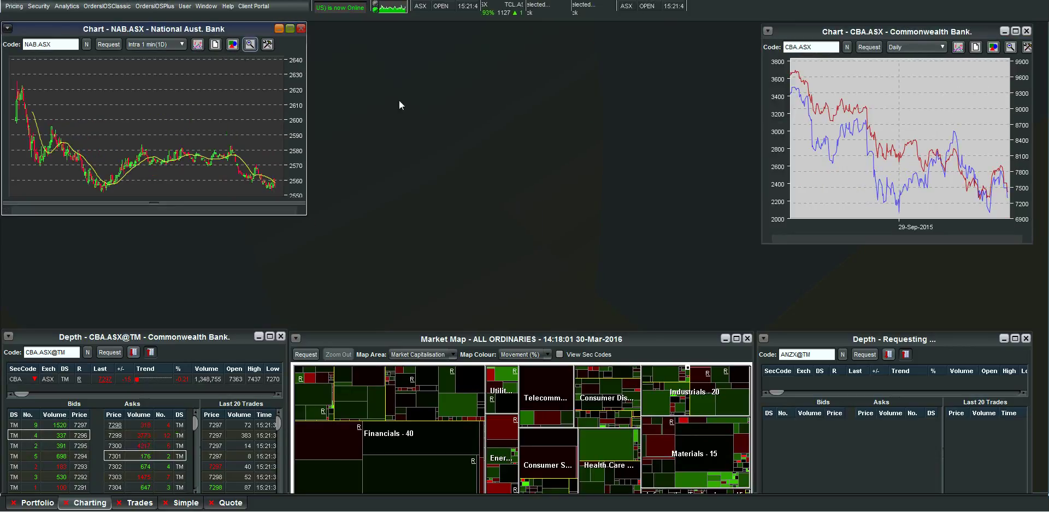
click(66, 6)
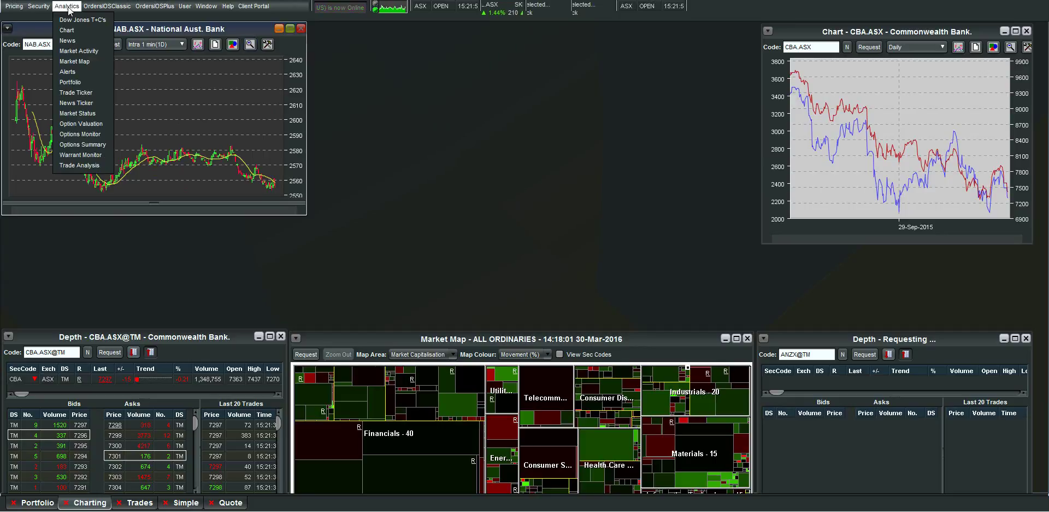
click(66, 31)
Step: Place the new chart window at the top centre, make it shorter, and open the Portfolio window
drag(108, 98, 391, 31)
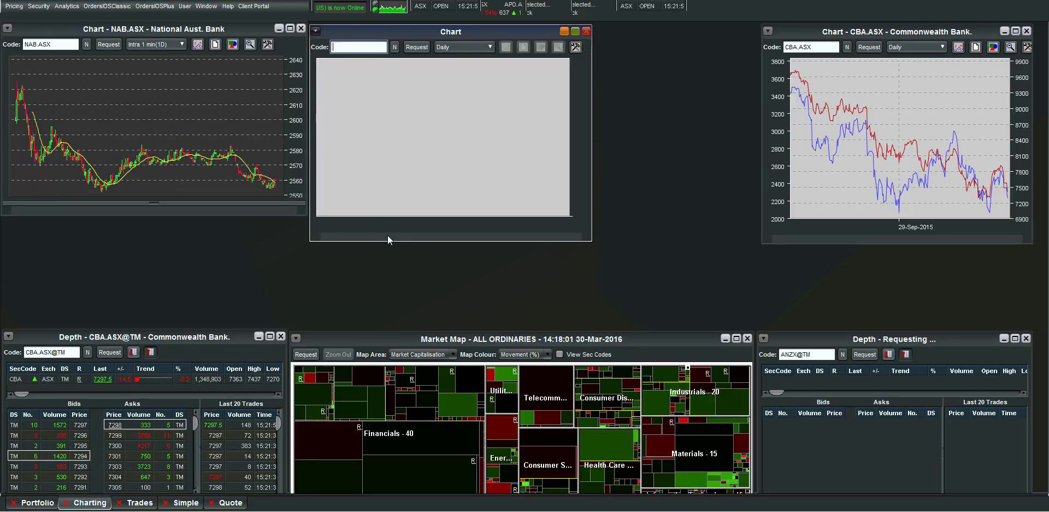
drag(389, 238, 387, 217)
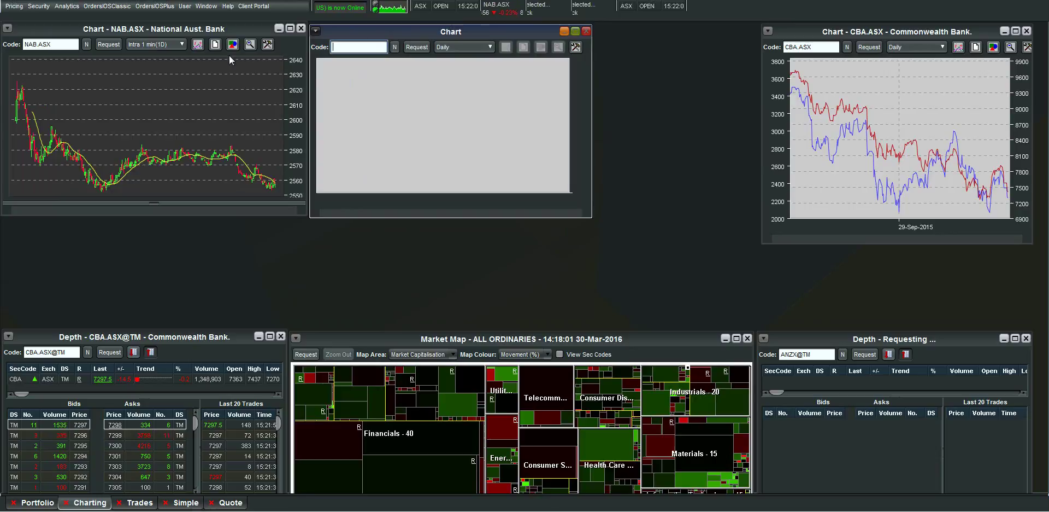
click(79, 6)
click(79, 83)
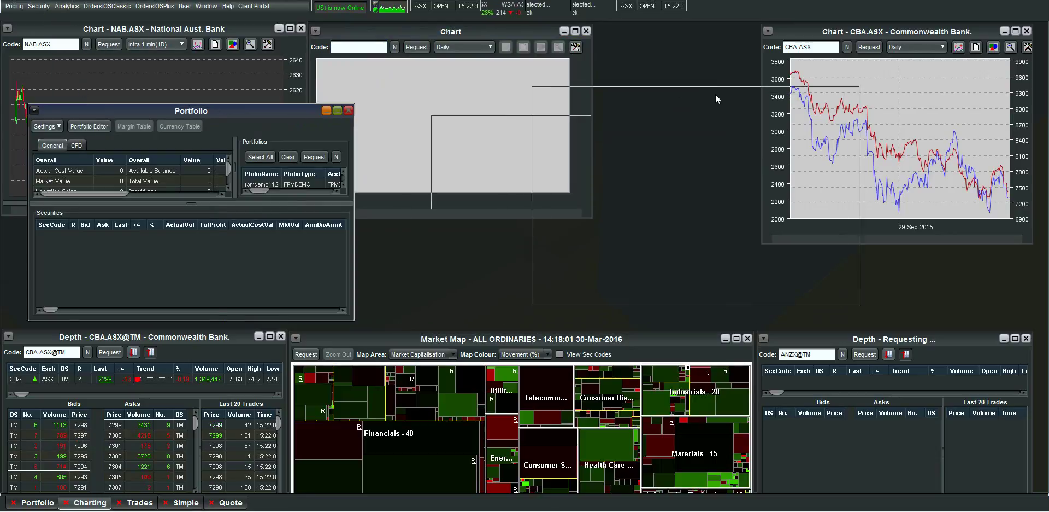
Step: Close the empty chart, centre the Portfolio window, and load the demo portfolio's 500 CBA holding
drag(737, 82, 787, 35)
click(588, 33)
click(586, 31)
drag(668, 30, 388, 36)
click(584, 111)
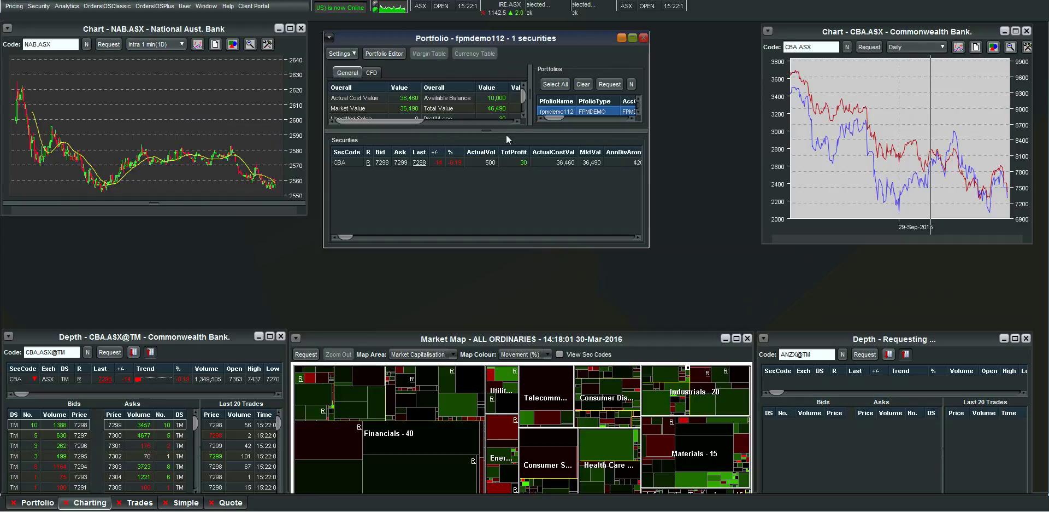